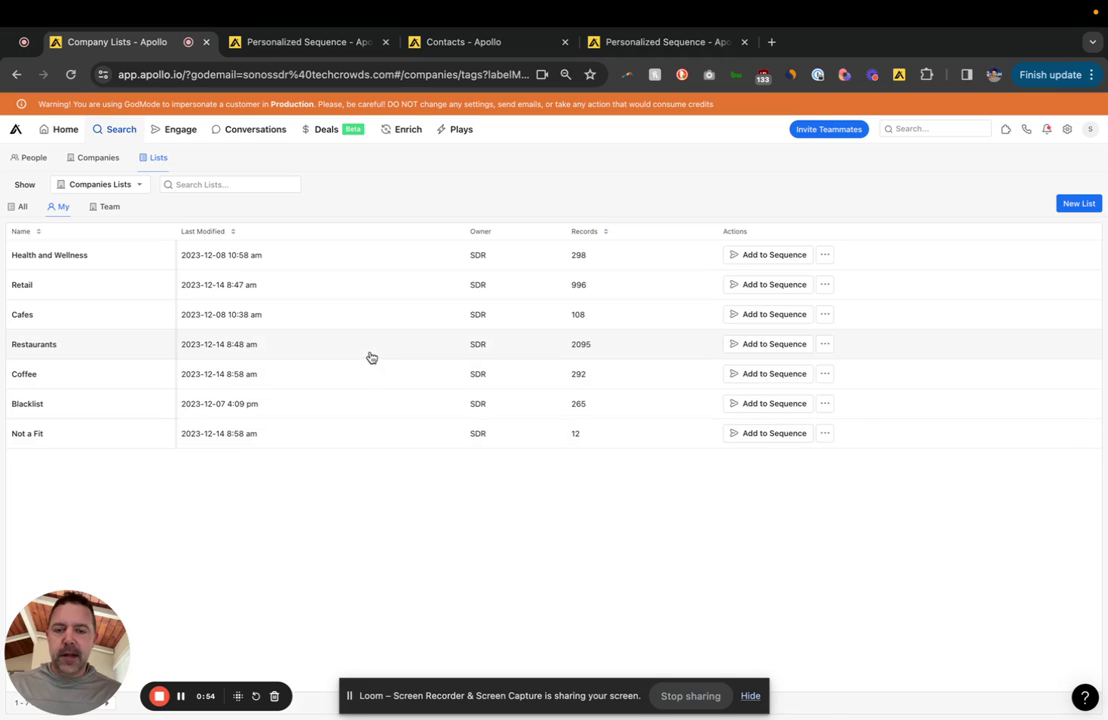
# Step: Switch the Show list type from company lists to people lists
pyautogui.click(140, 187)
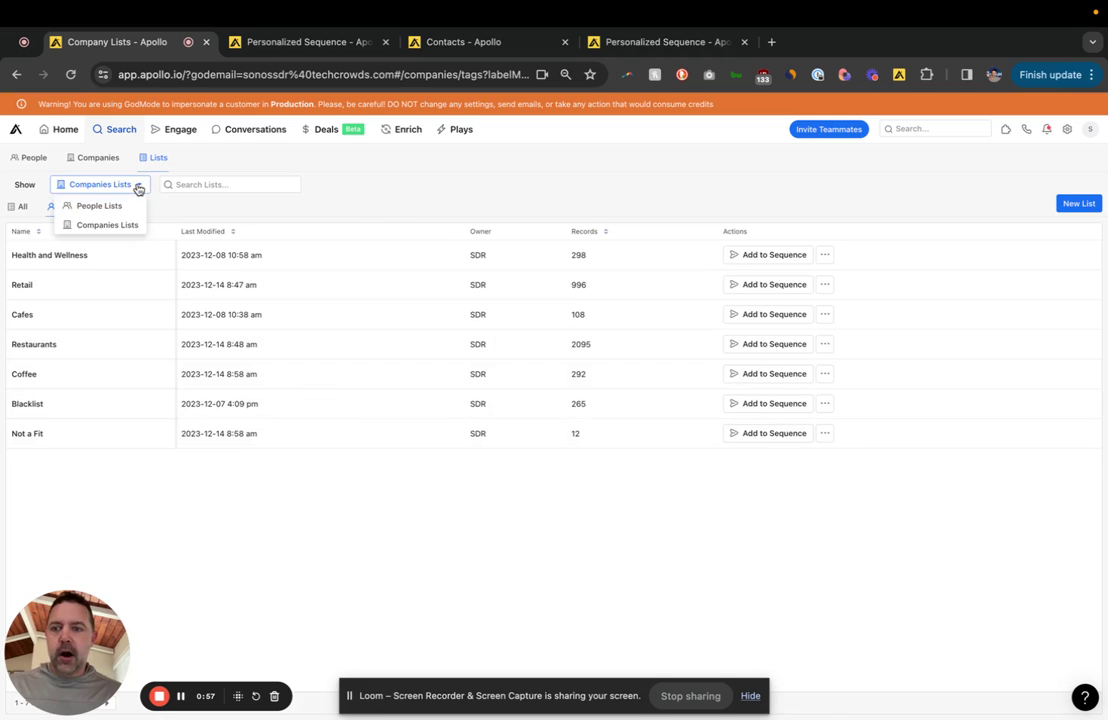
pyautogui.click(129, 207)
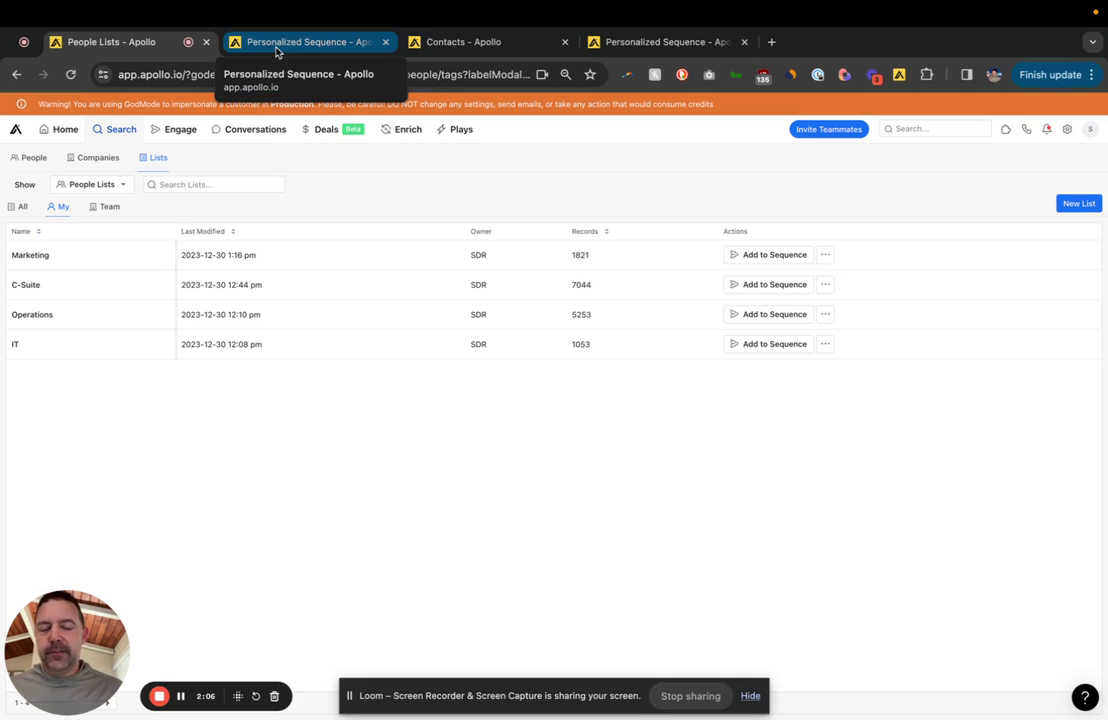
# Step: Open the Personalized Sequence template and browse the Basics dynamic variables
pyautogui.click(277, 52)
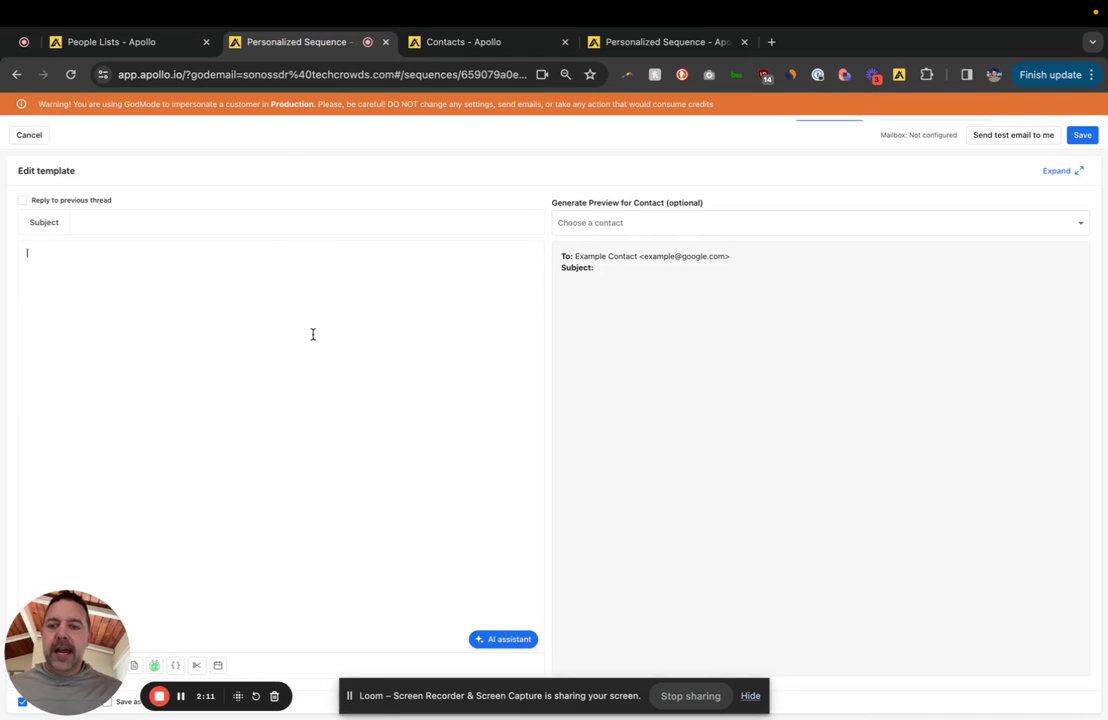
pyautogui.click(175, 665)
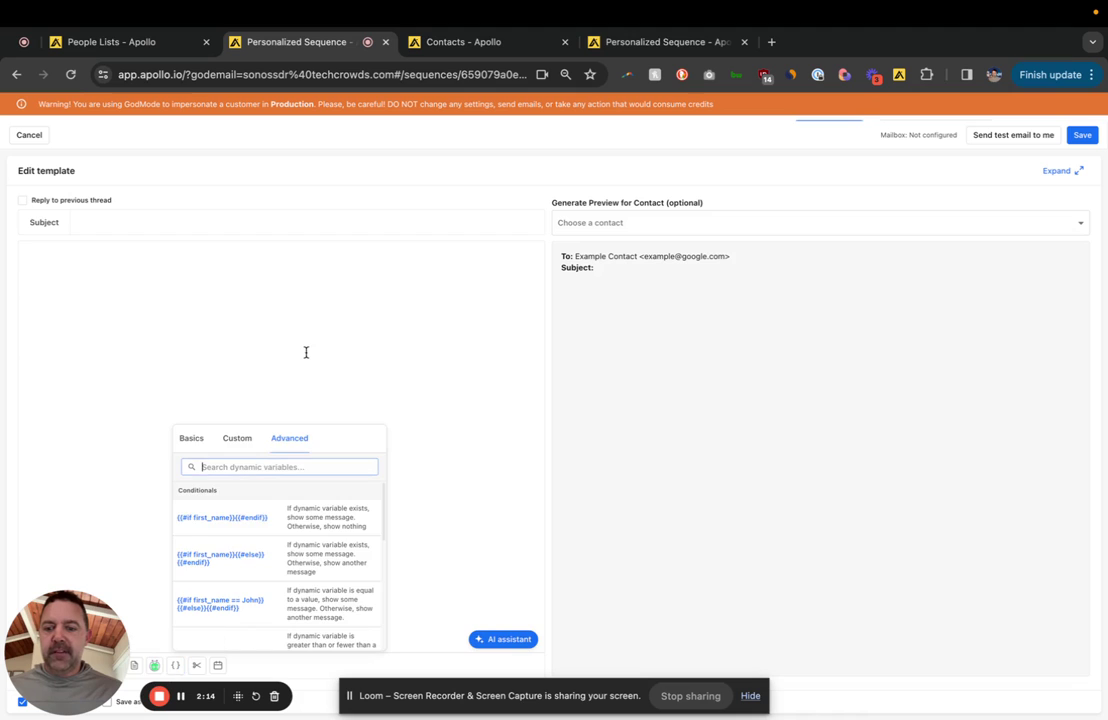
pyautogui.click(186, 441)
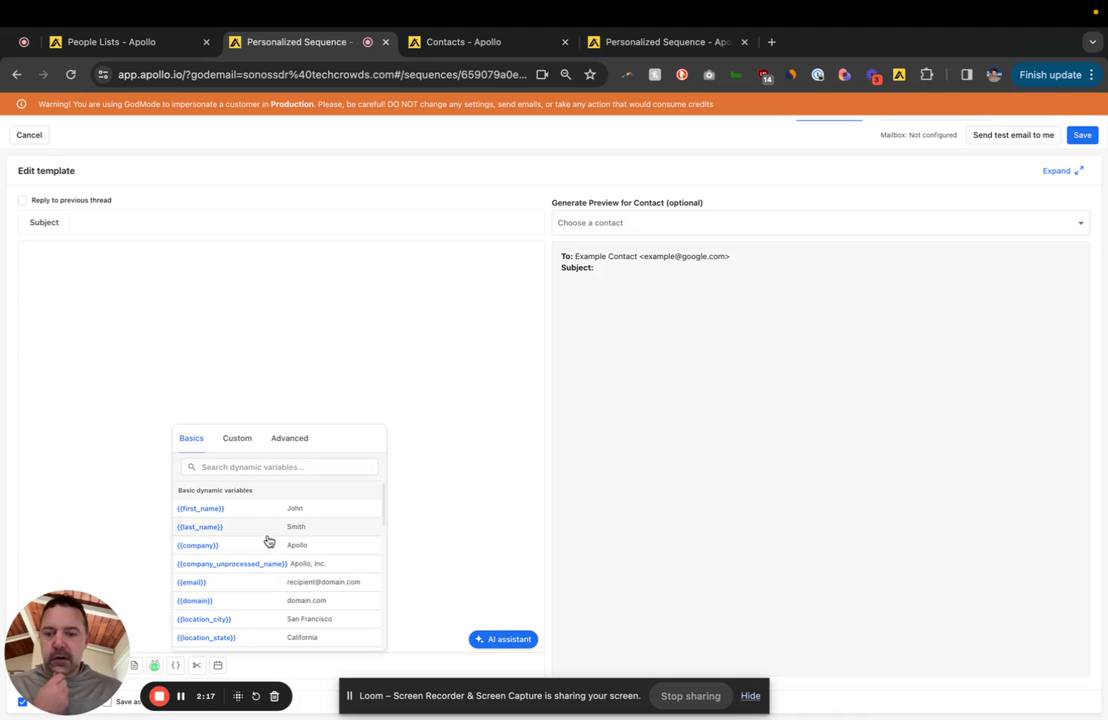
pyautogui.scroll(-3, 268, 540)
pyautogui.scroll(-5, 268, 540)
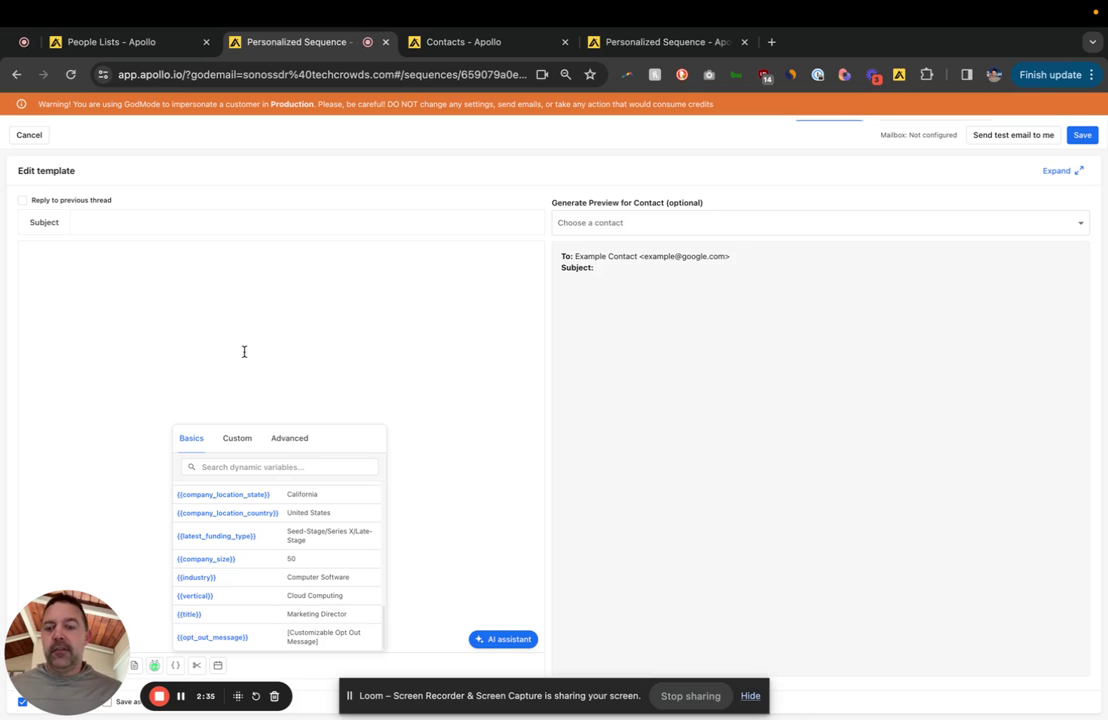
# Step: Review the Custom dynamic variables, including ICP - Personas, then return to the email body
pyautogui.click(232, 440)
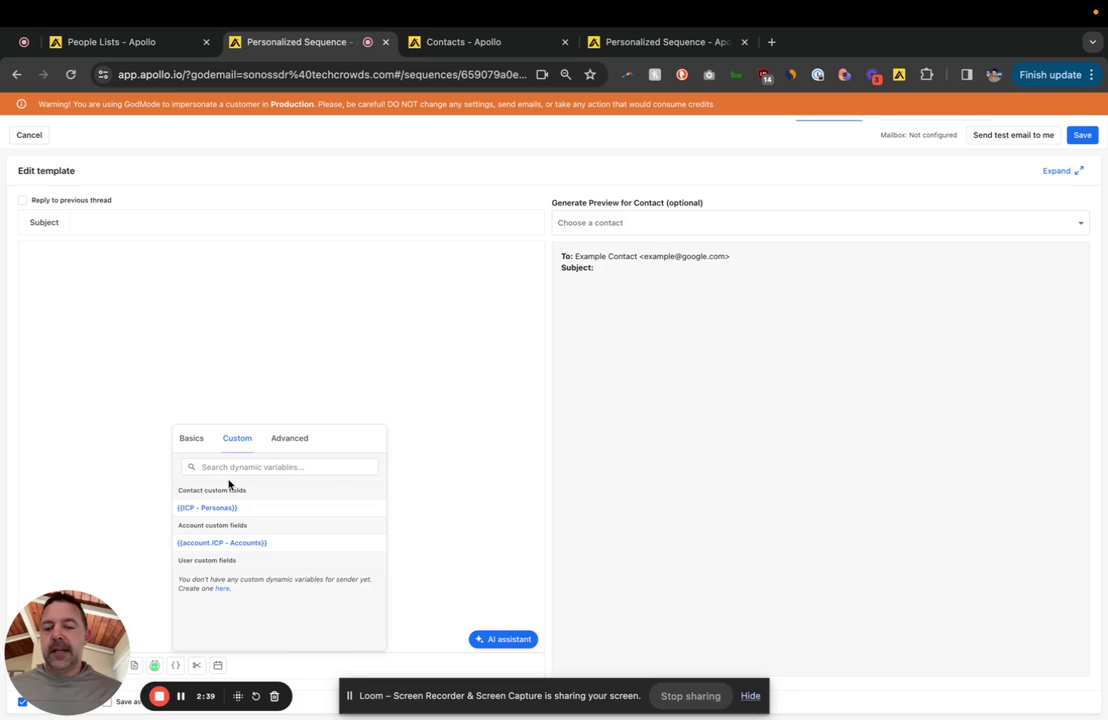
pyautogui.click(229, 466)
pyautogui.click(240, 450)
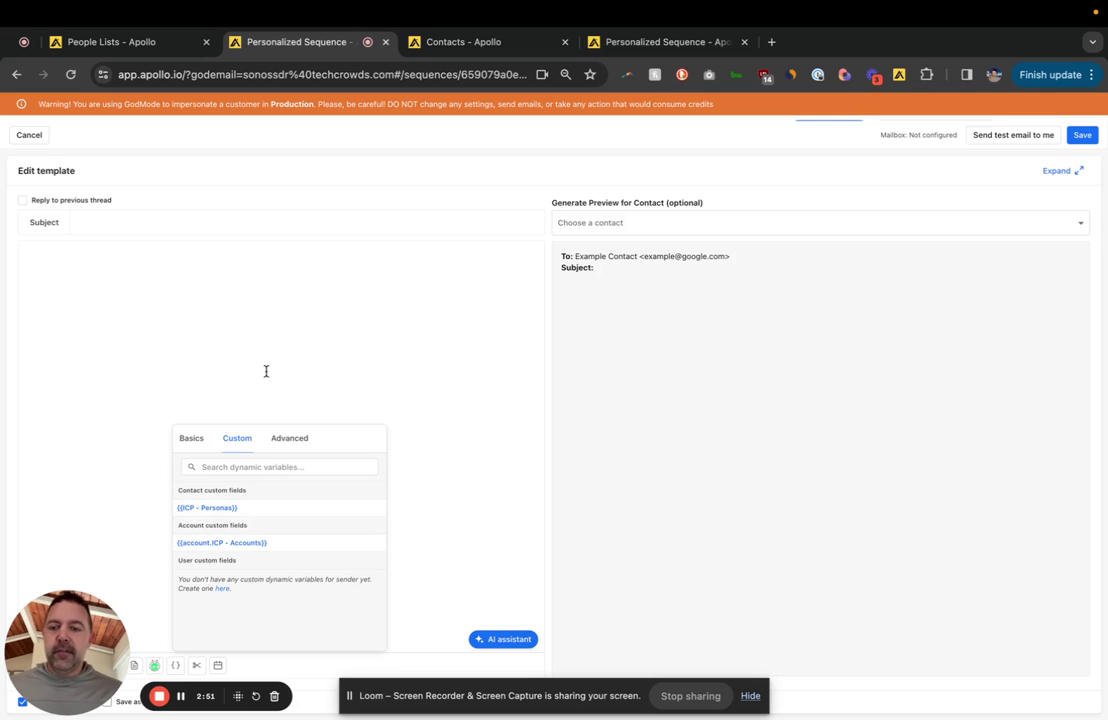
pyautogui.click(231, 322)
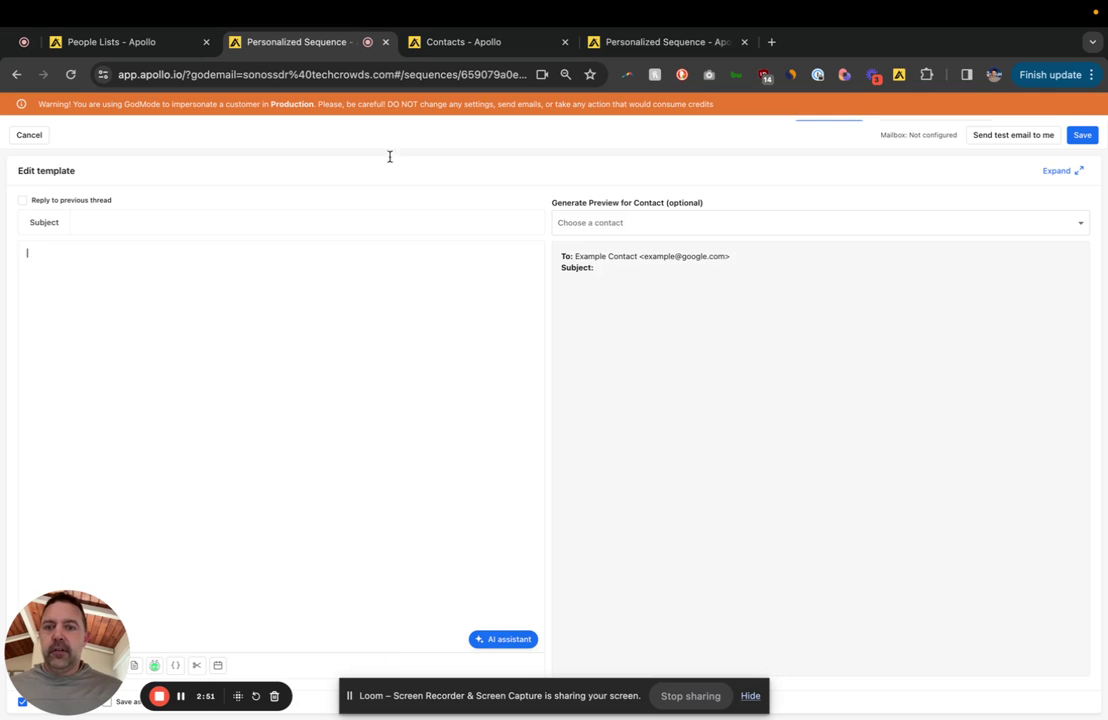
# Step: Inspect the ICP - Personas picklist in contact custom fields: IT, Ops, Marketing, C-Suite
pyautogui.click(477, 44)
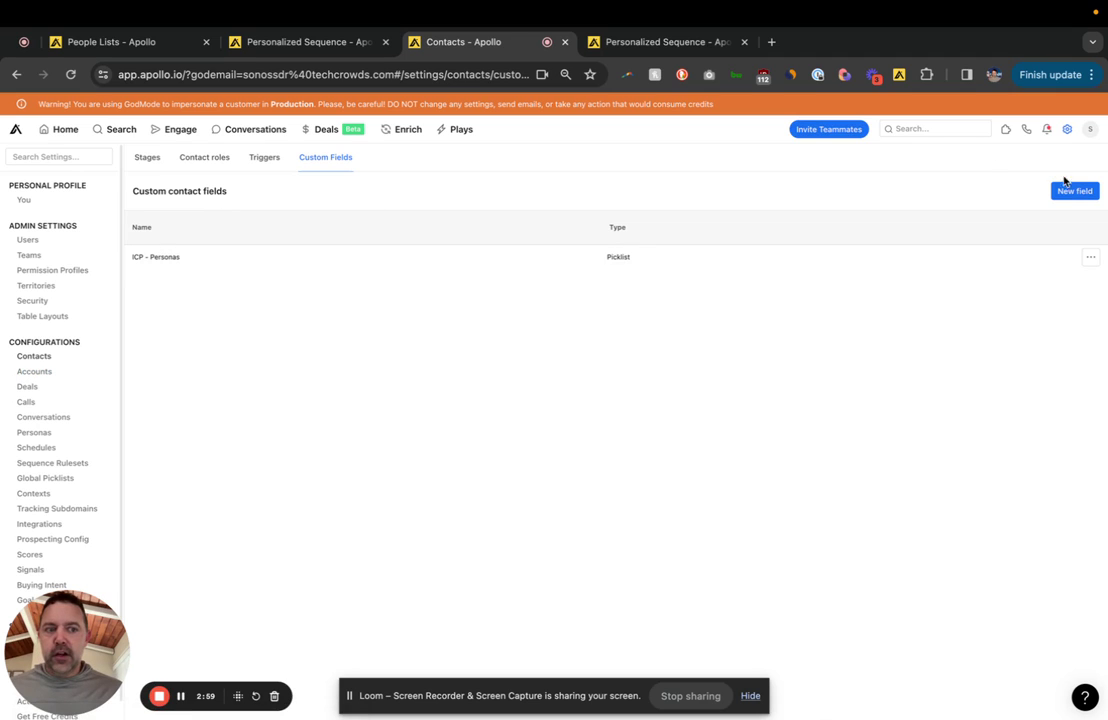
pyautogui.click(168, 262)
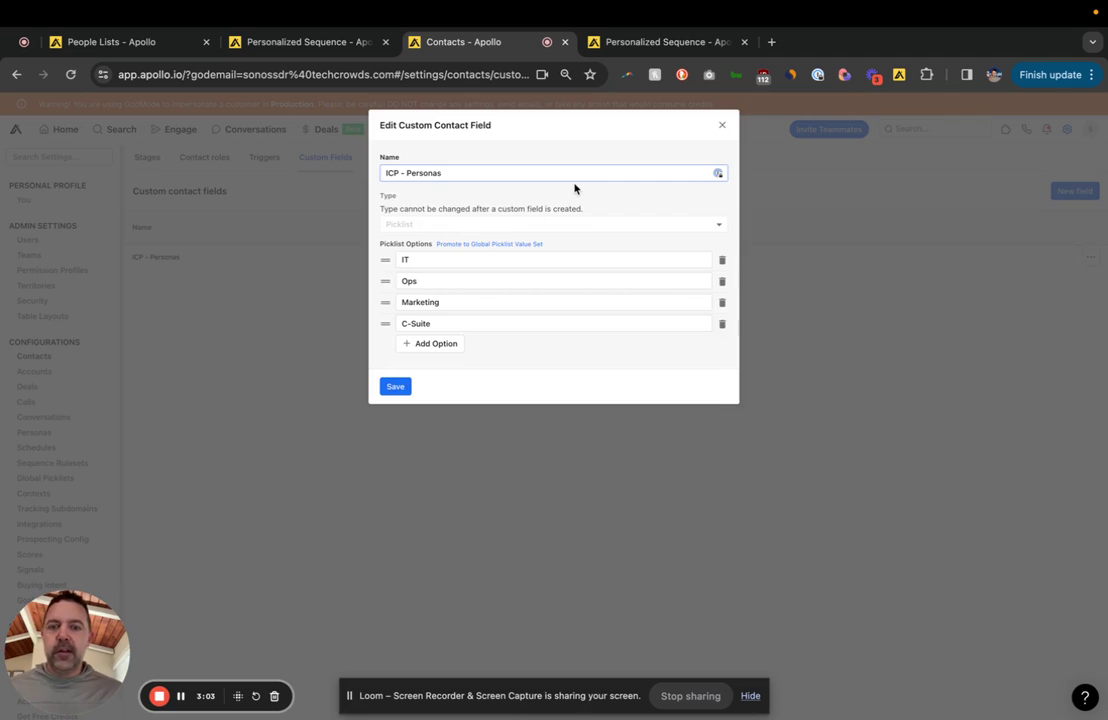
pyautogui.click(424, 258)
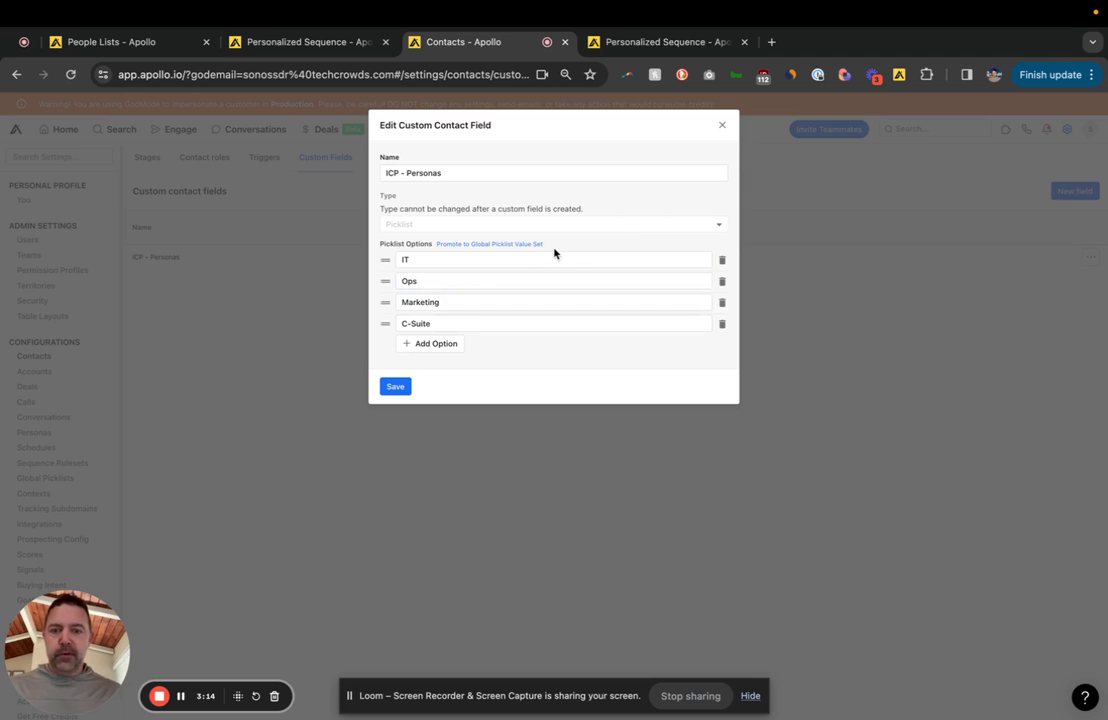
pyautogui.click(722, 126)
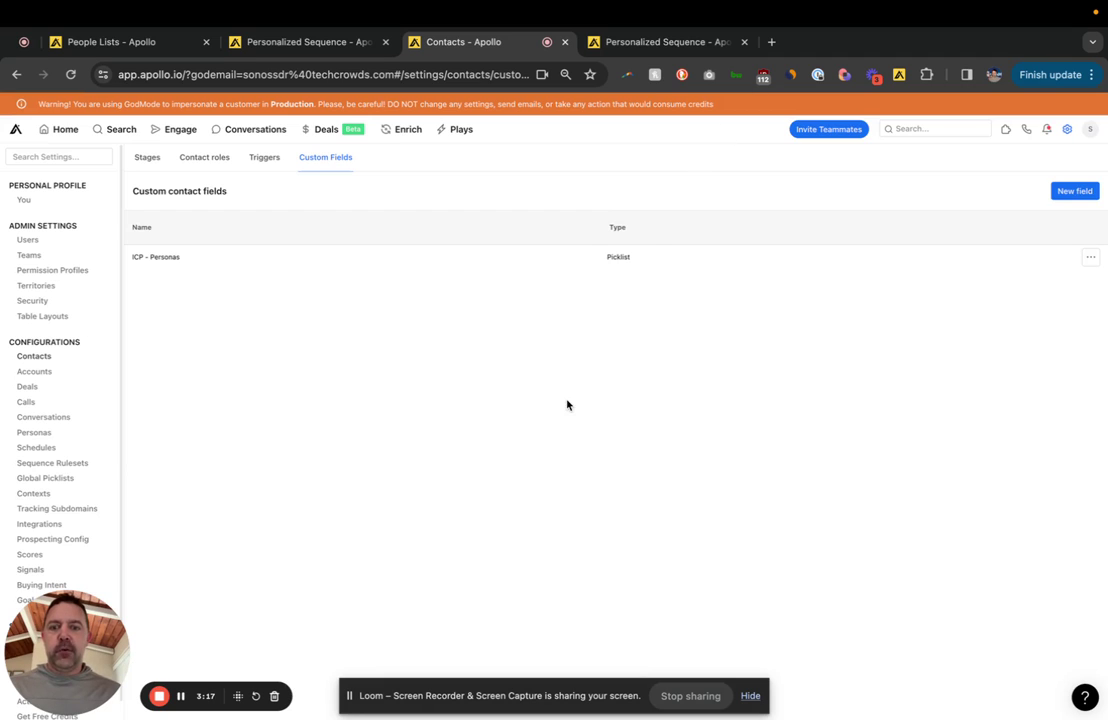
# Step: Open the C-Suite people list and select all 7,044 people
pyautogui.click(137, 40)
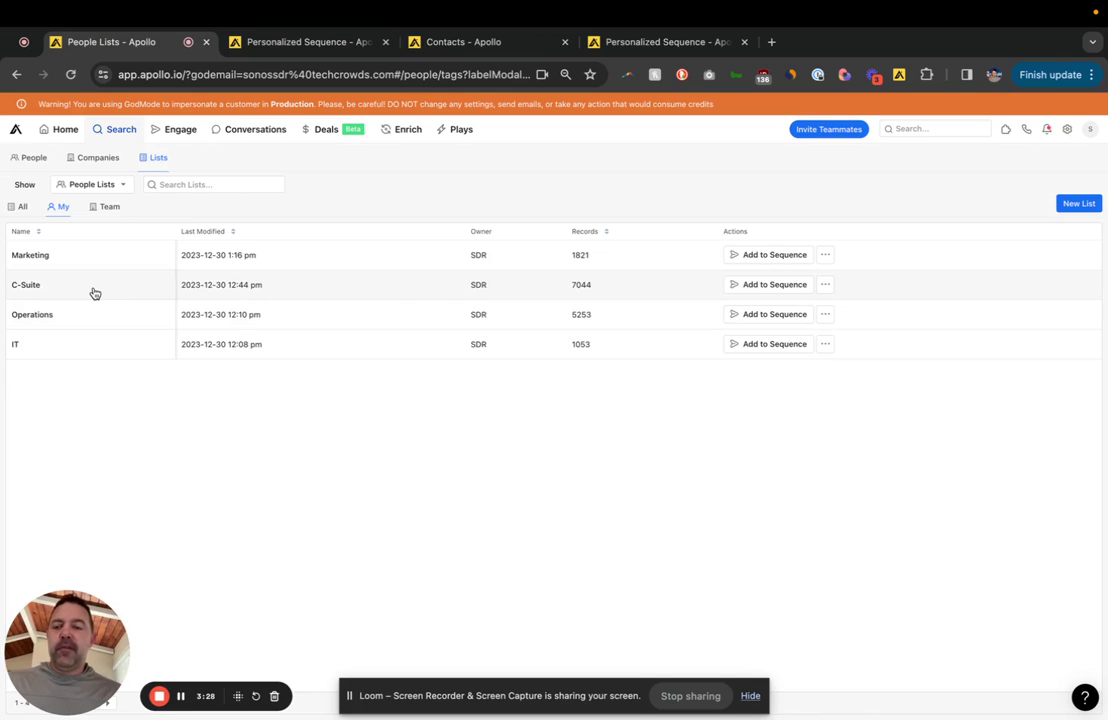
pyautogui.click(358, 297)
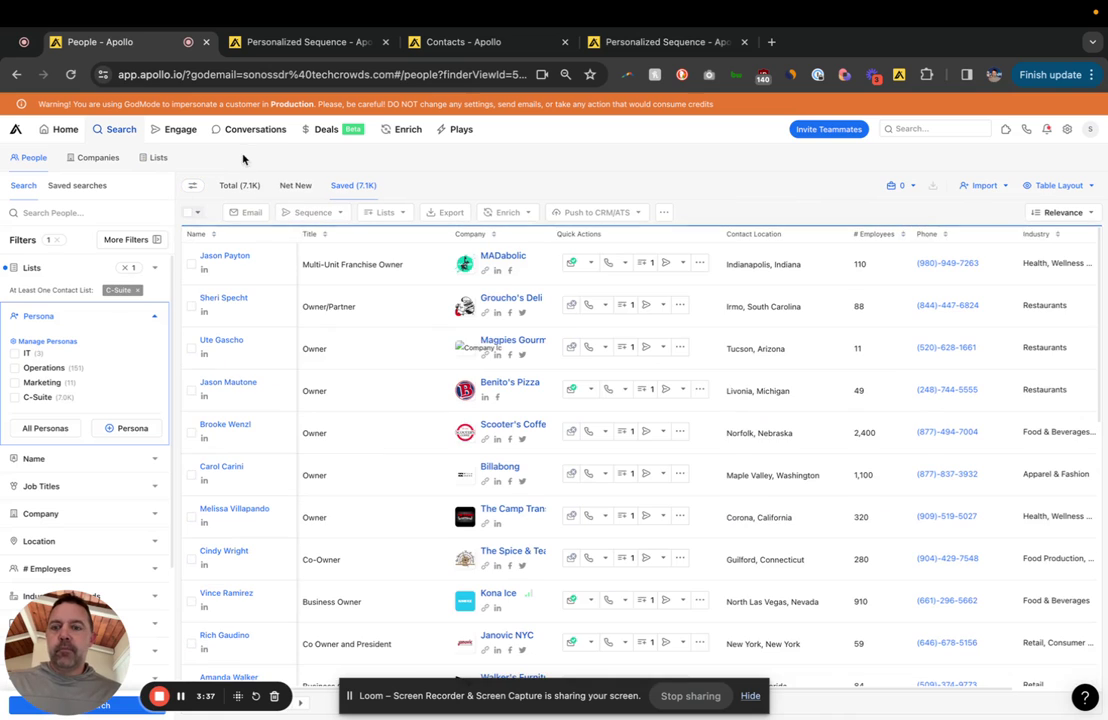
pyautogui.click(192, 212)
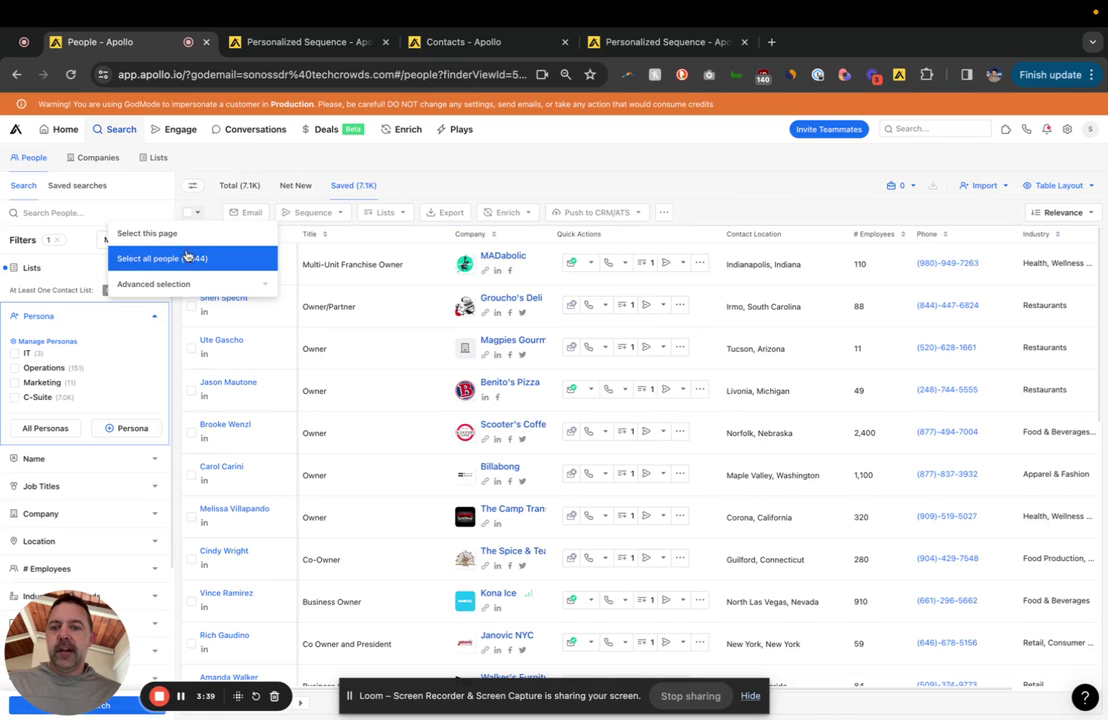
pyautogui.click(190, 257)
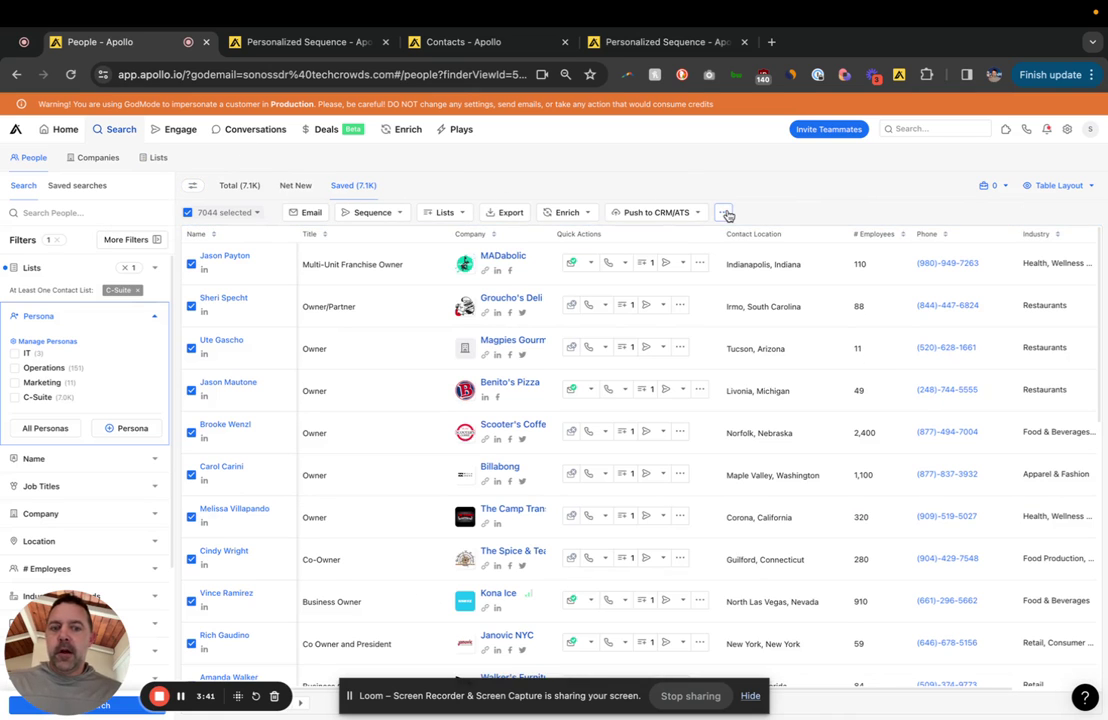
# Step: Bulk-set the ICP - Personas custom field on all selected C-Suite people
pyautogui.click(723, 213)
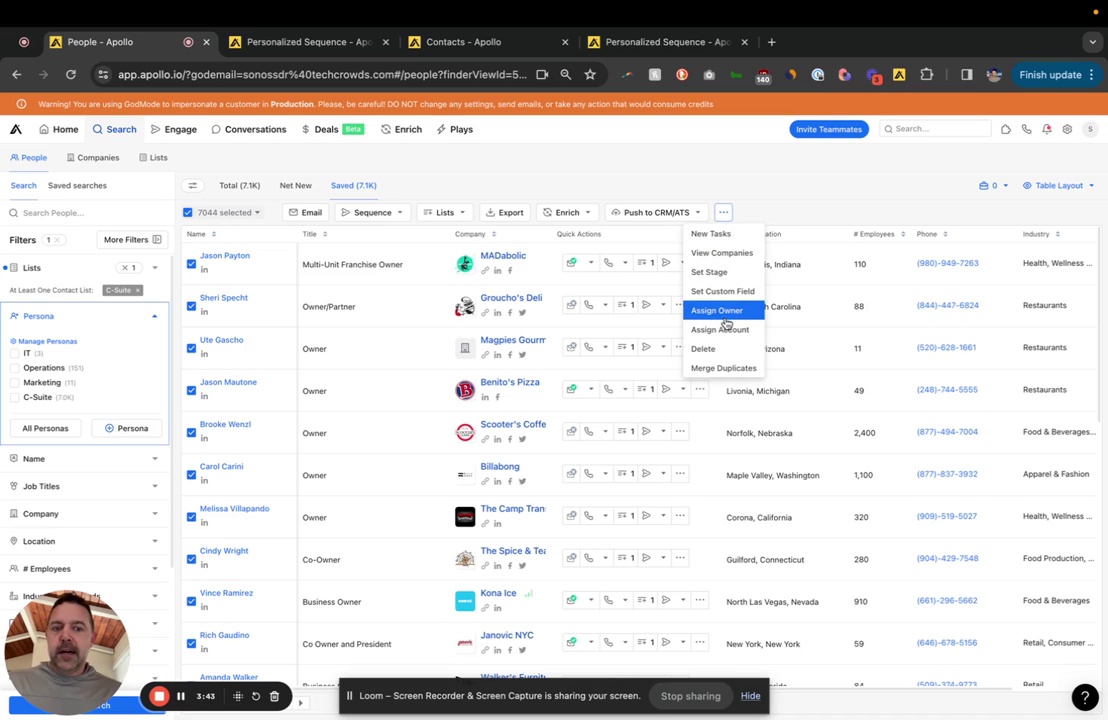
pyautogui.click(722, 291)
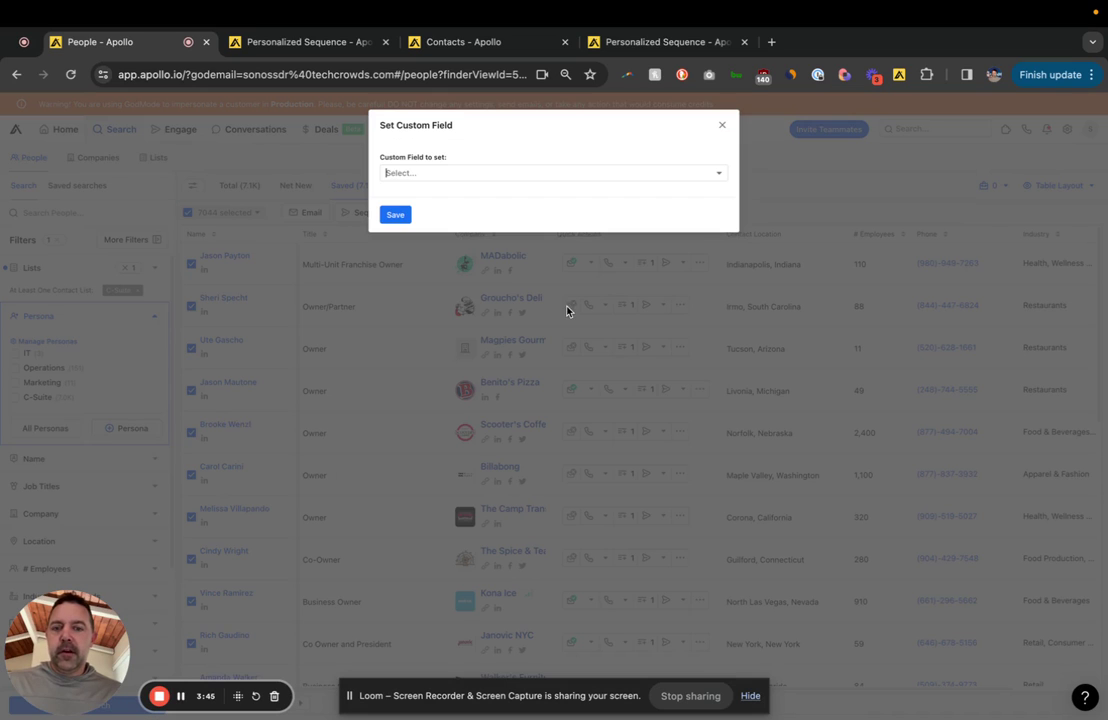
pyautogui.click(478, 175)
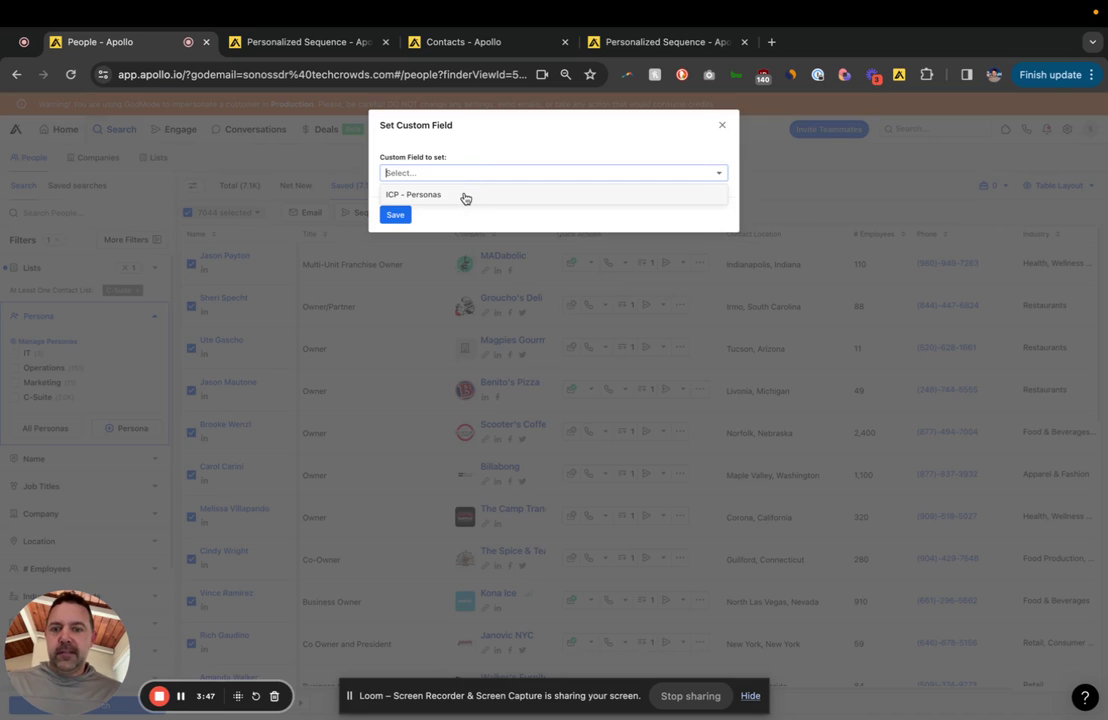
pyautogui.click(463, 194)
pyautogui.click(462, 205)
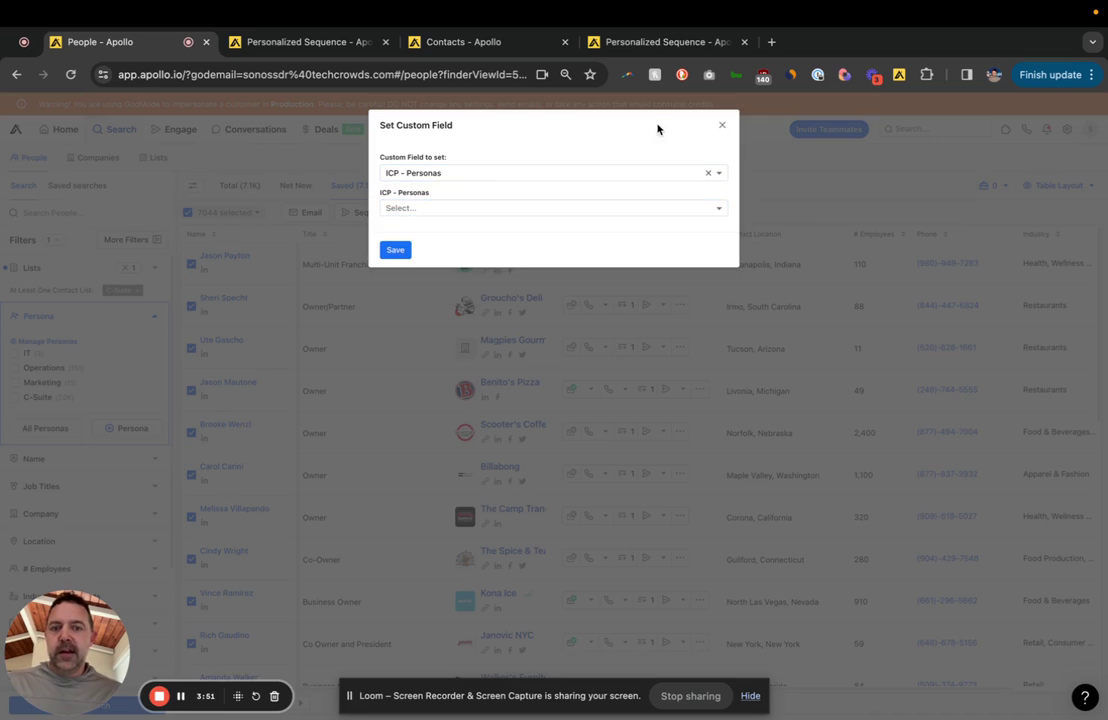
pyautogui.click(721, 125)
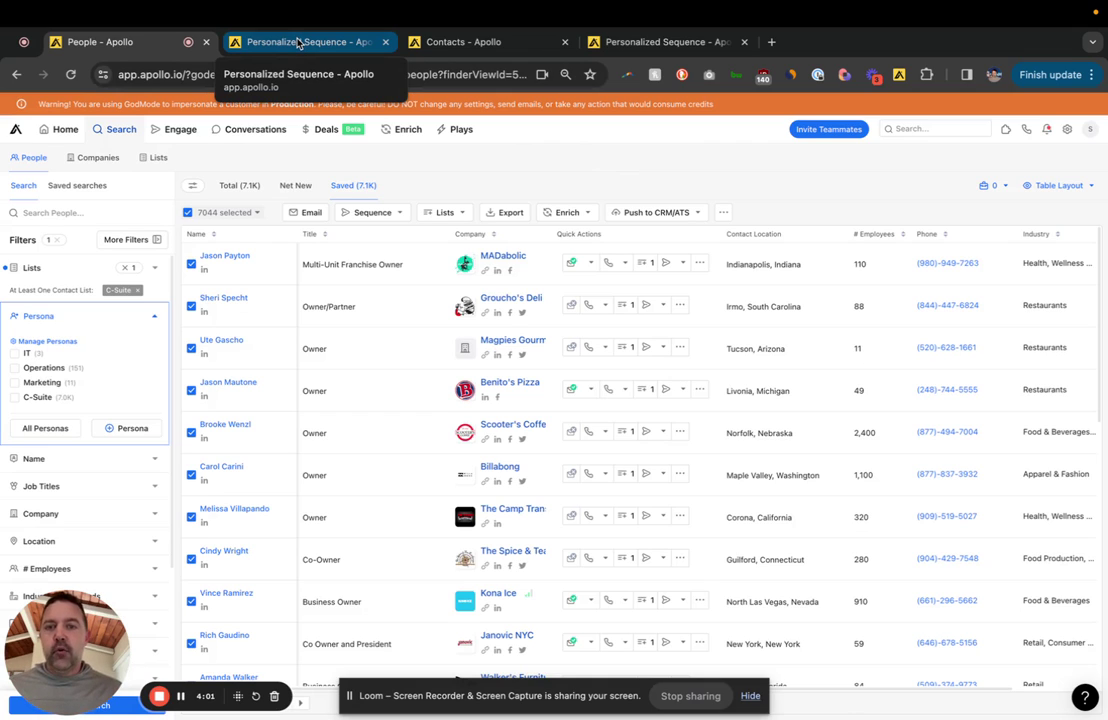
# Step: Insert the ICP - Personas and account ICP - Accounts variables into the sequence email body
pyautogui.click(297, 43)
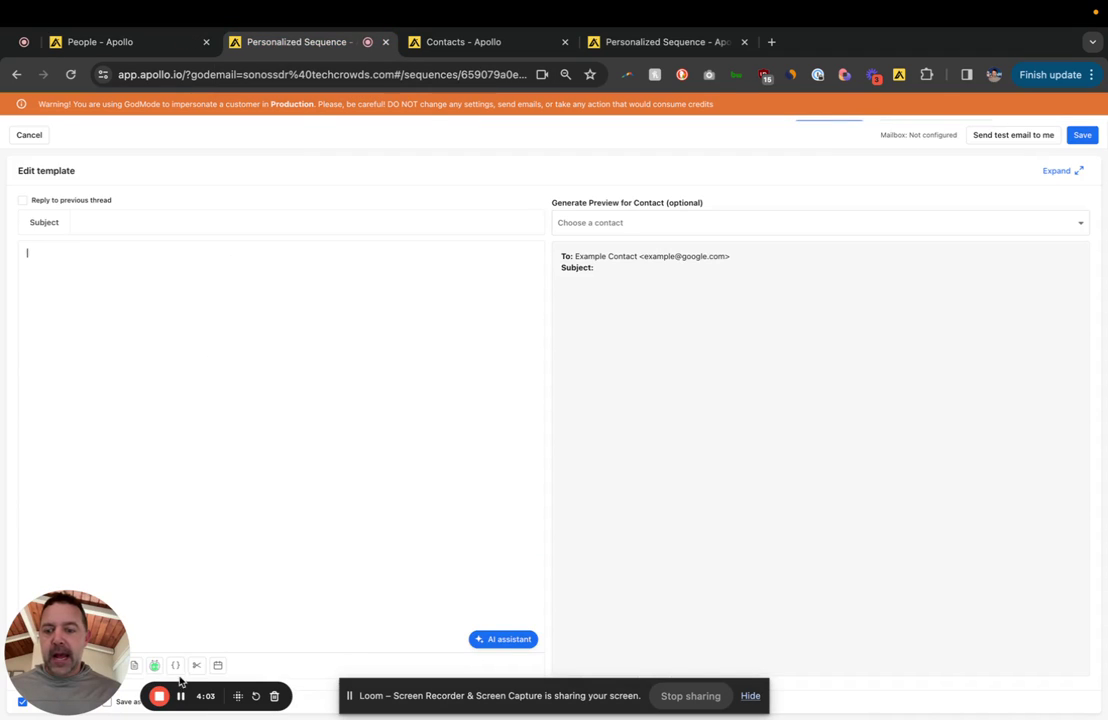
pyautogui.click(175, 665)
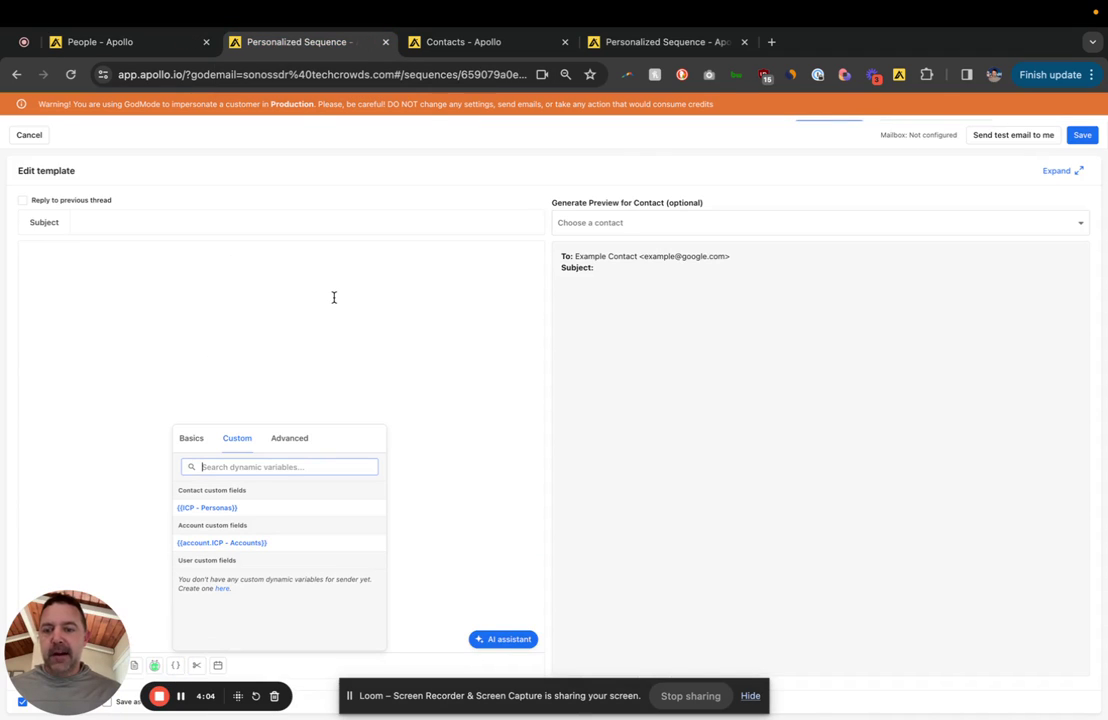
pyautogui.click(230, 509)
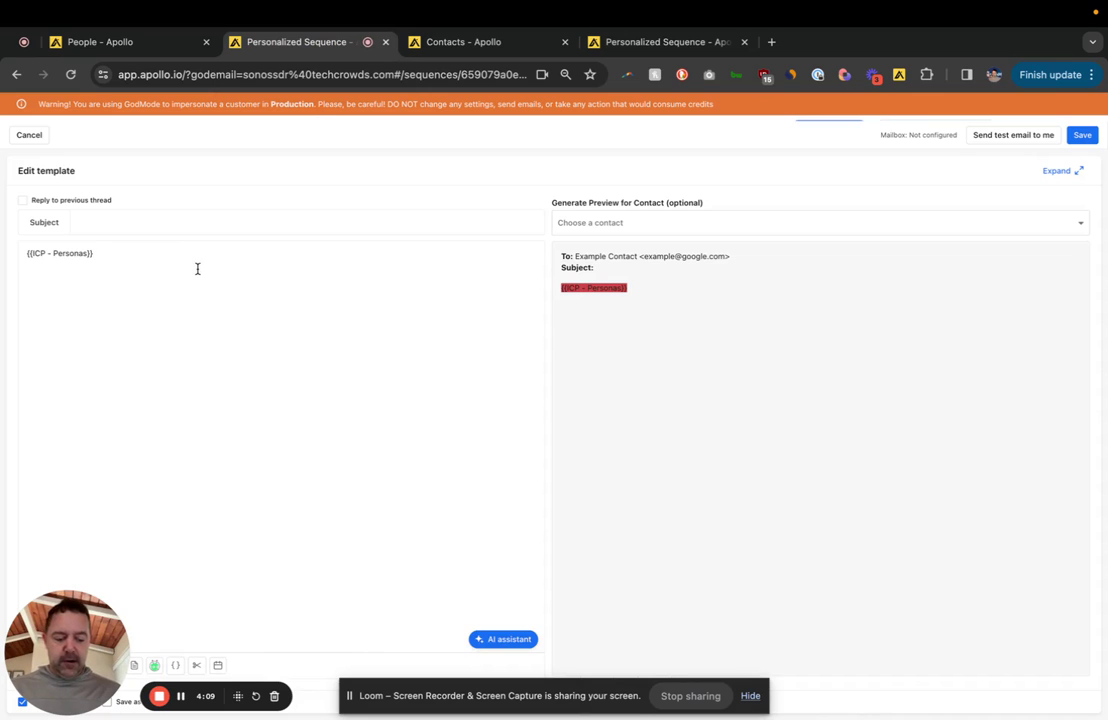
pyautogui.click(176, 665)
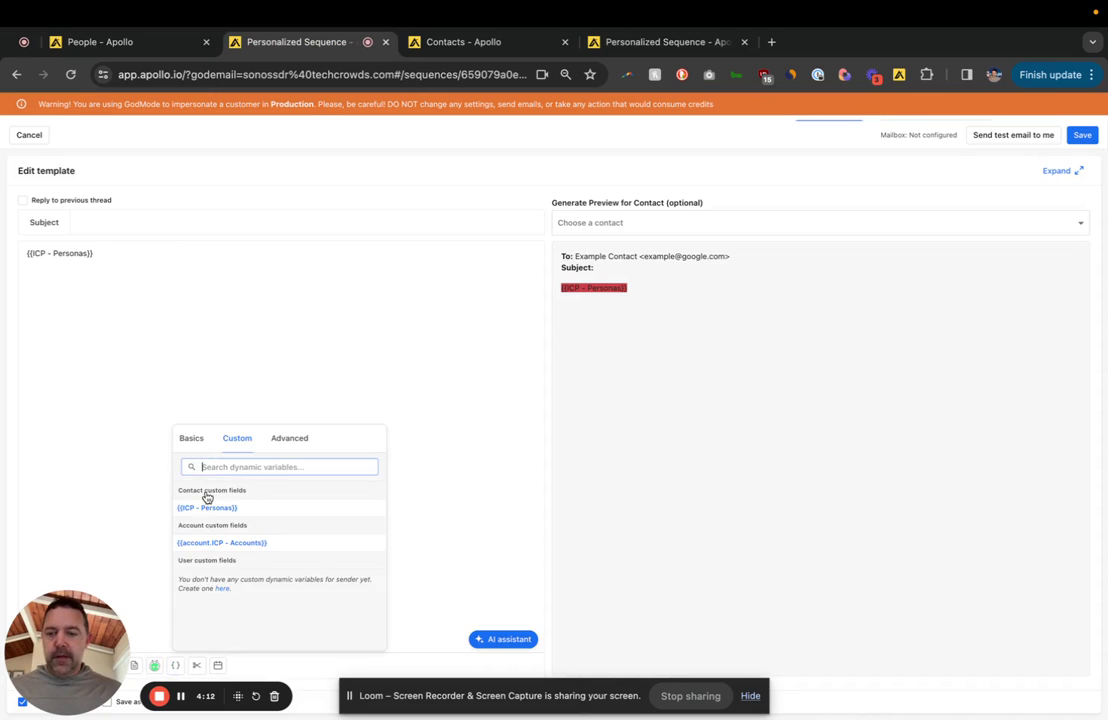
pyautogui.click(228, 543)
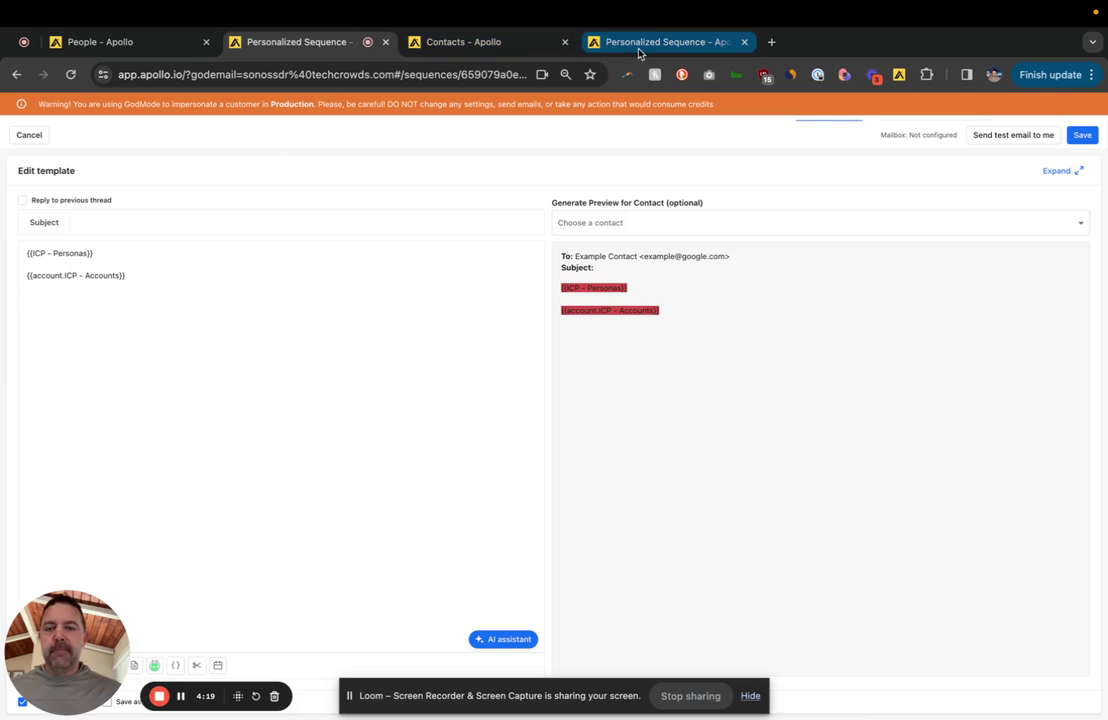
# Step: Replace the ICP - Accounts line with 'IT - saving time', 'C-Suite - saving money', 'marketing - brand'
pyautogui.tripleClick(133, 281)
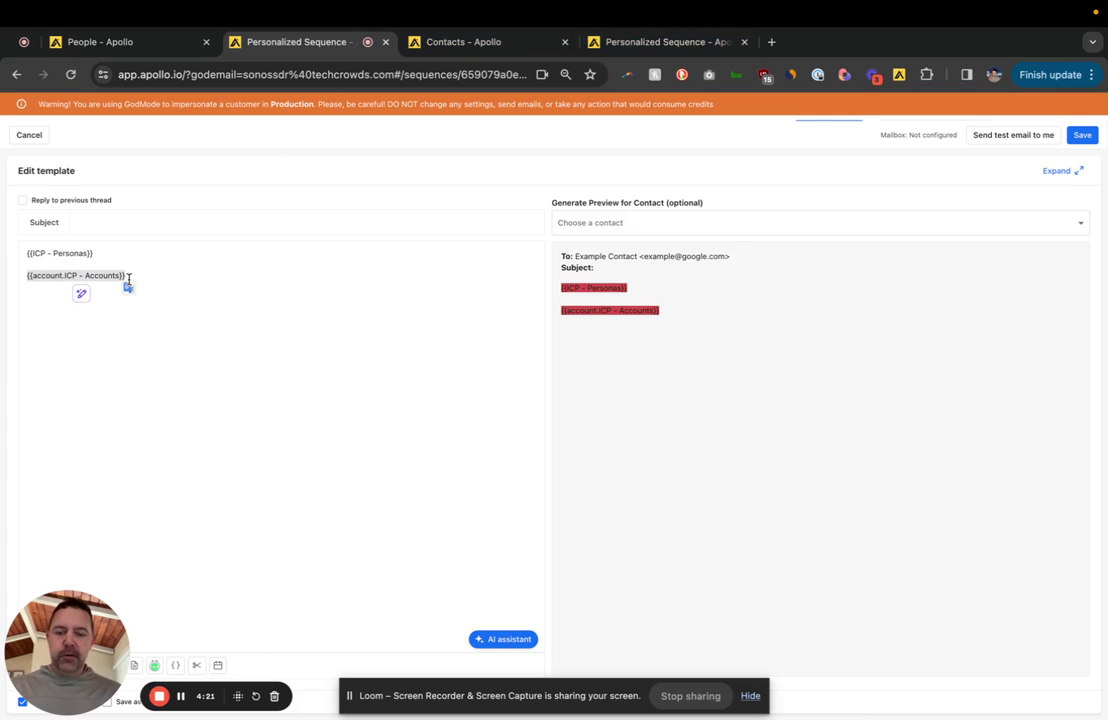
pyautogui.press('BackSpace')
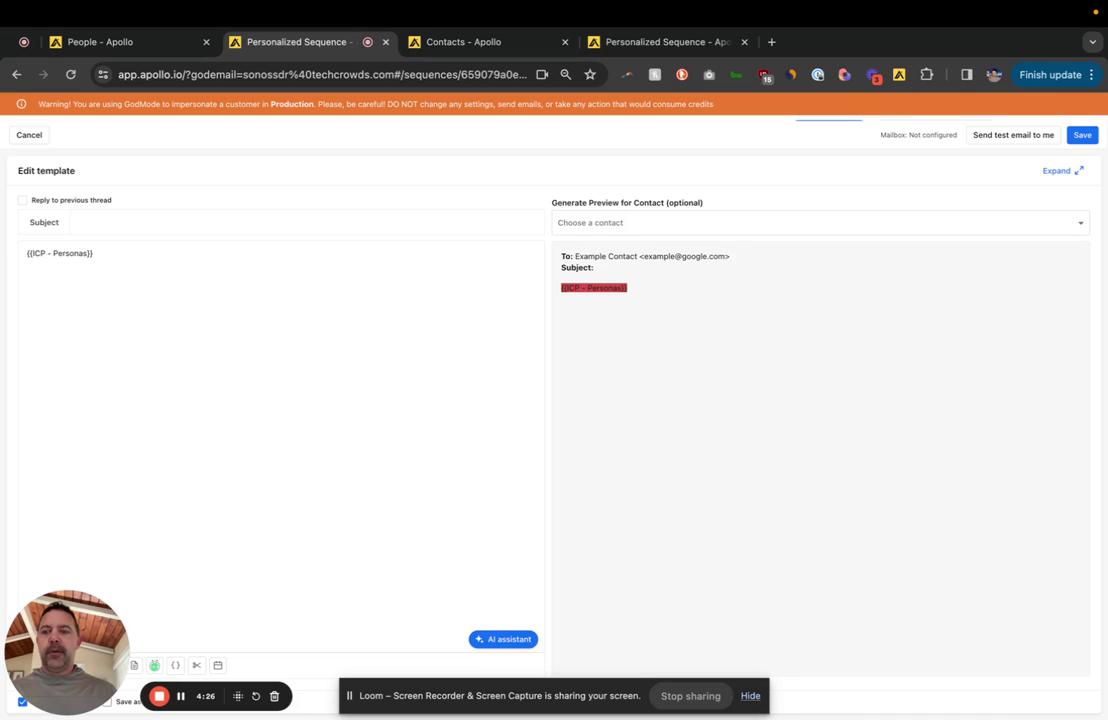
pyautogui.write('IT')
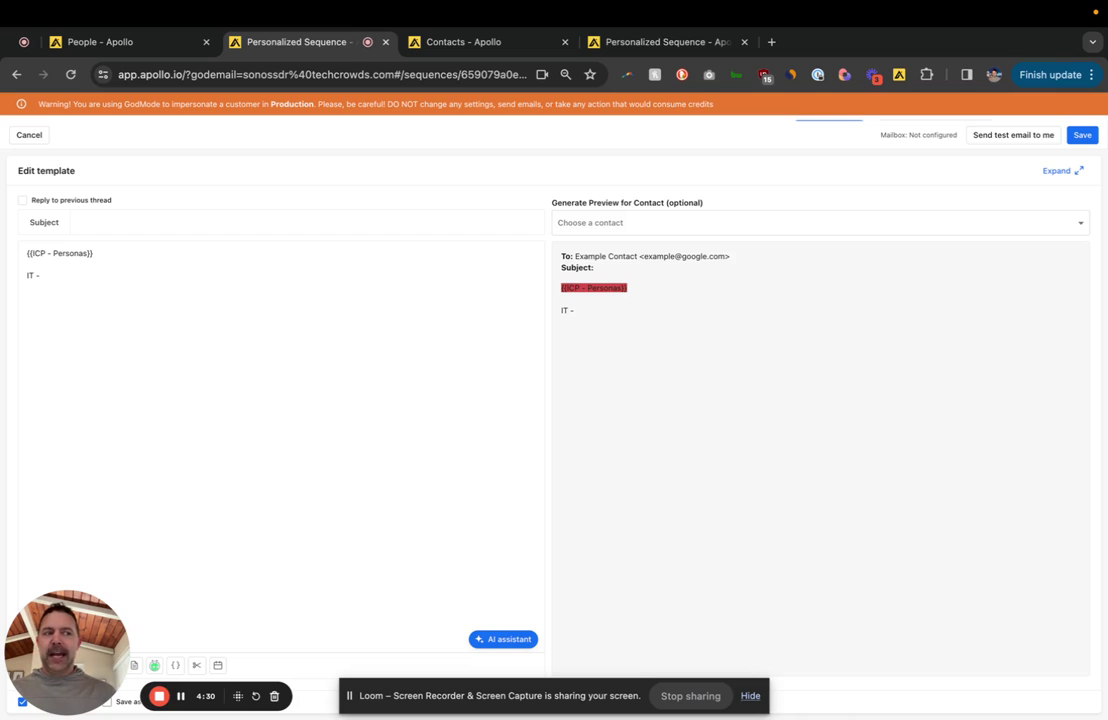
pyautogui.write(' - saving time')
pyautogui.press('Return')
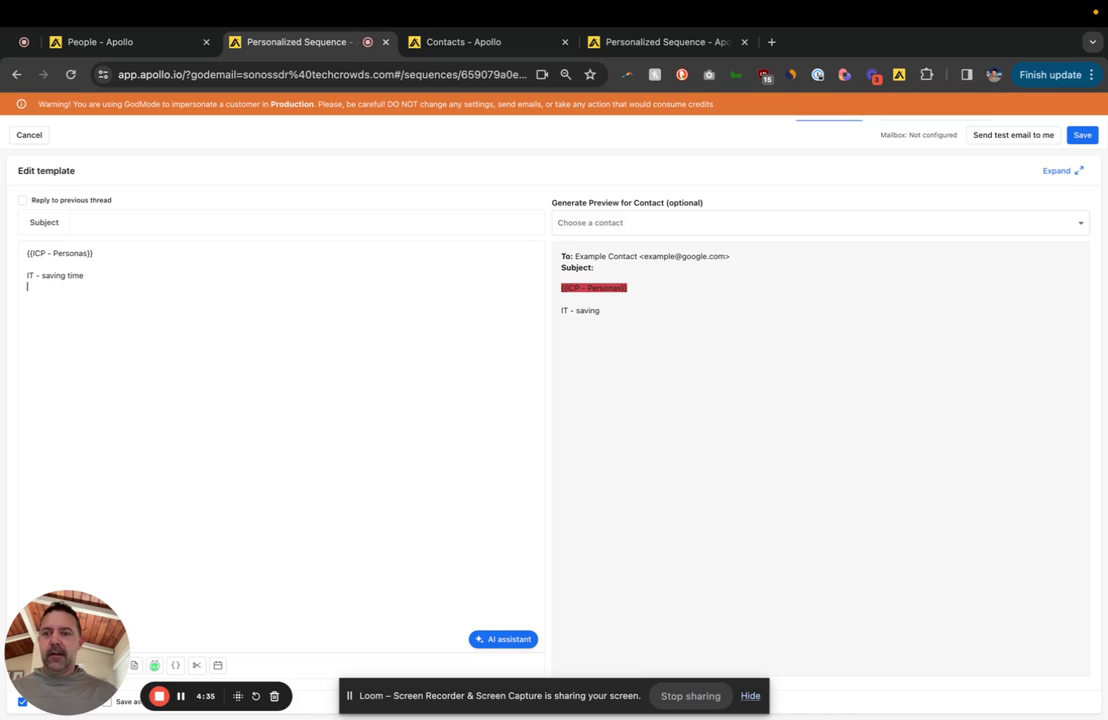
pyautogui.write('C-Suite')
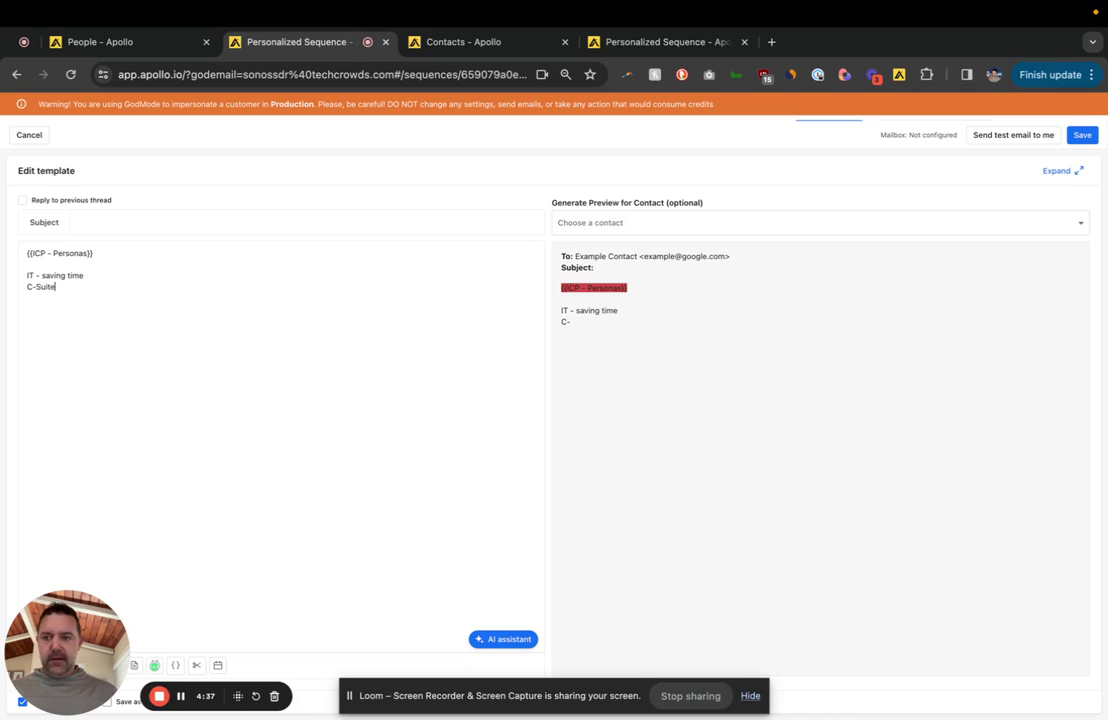
pyautogui.write(' - saving money')
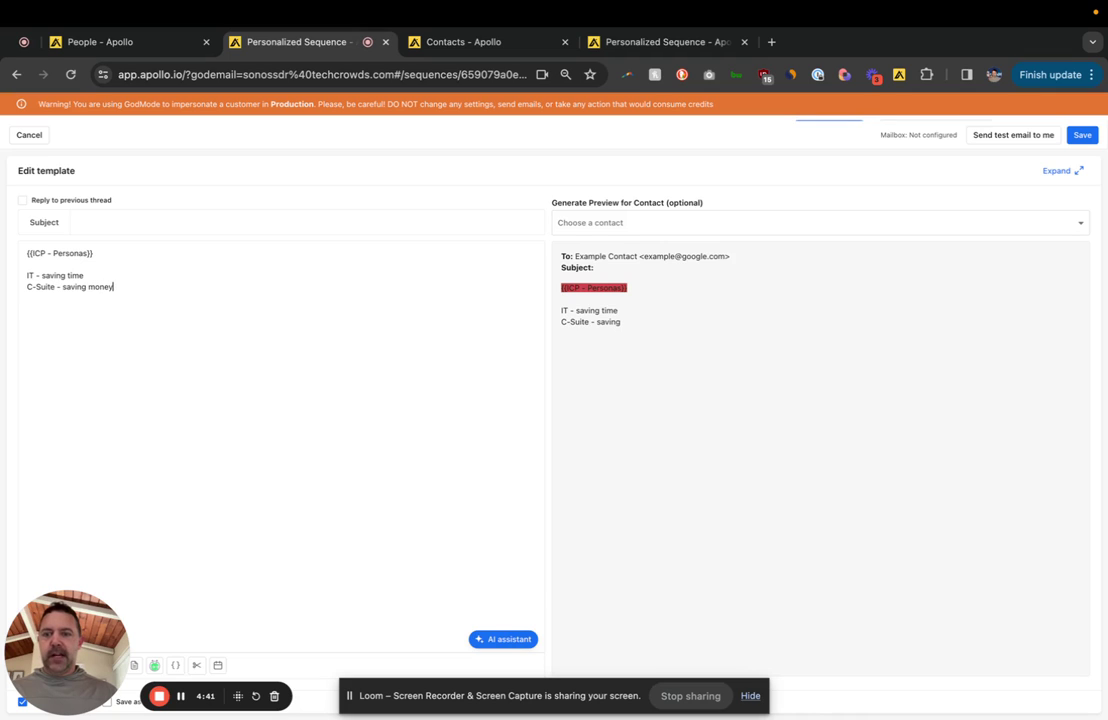
pyautogui.press('Return')
pyautogui.write('marketin')
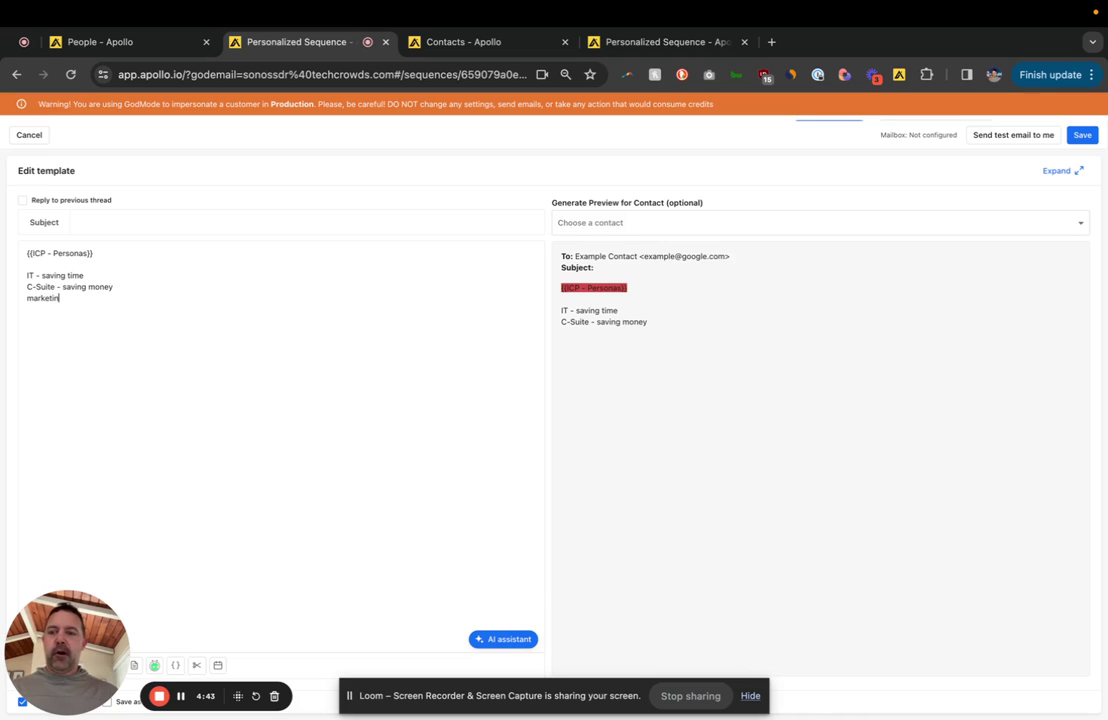
pyautogui.write('g - brand')
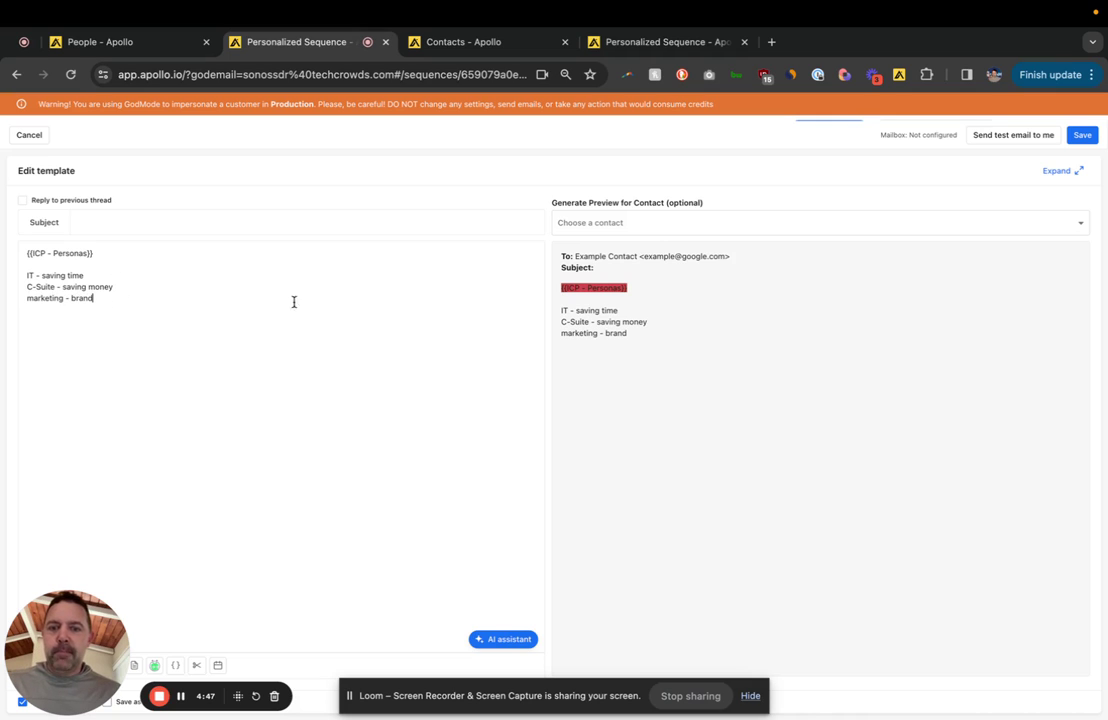
# Step: Review the ICP - Personas variable and the three persona note lines in the body
pyautogui.tripleClick(90, 274)
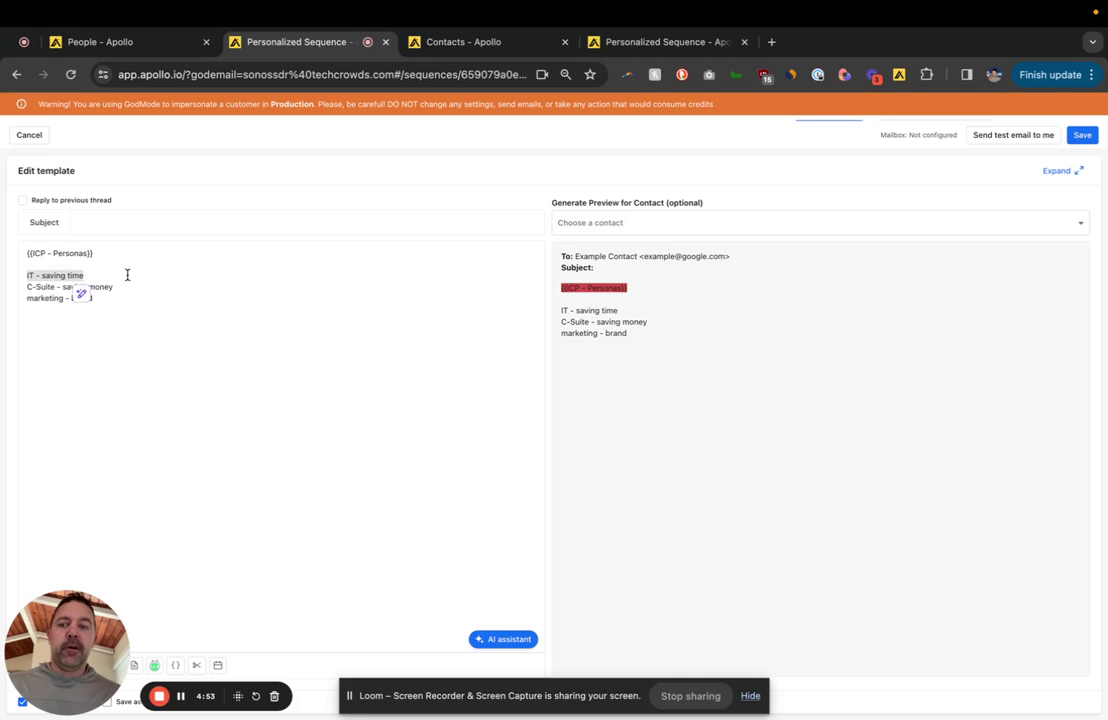
pyautogui.click(131, 284)
pyautogui.tripleClick(131, 282)
pyautogui.click(141, 309)
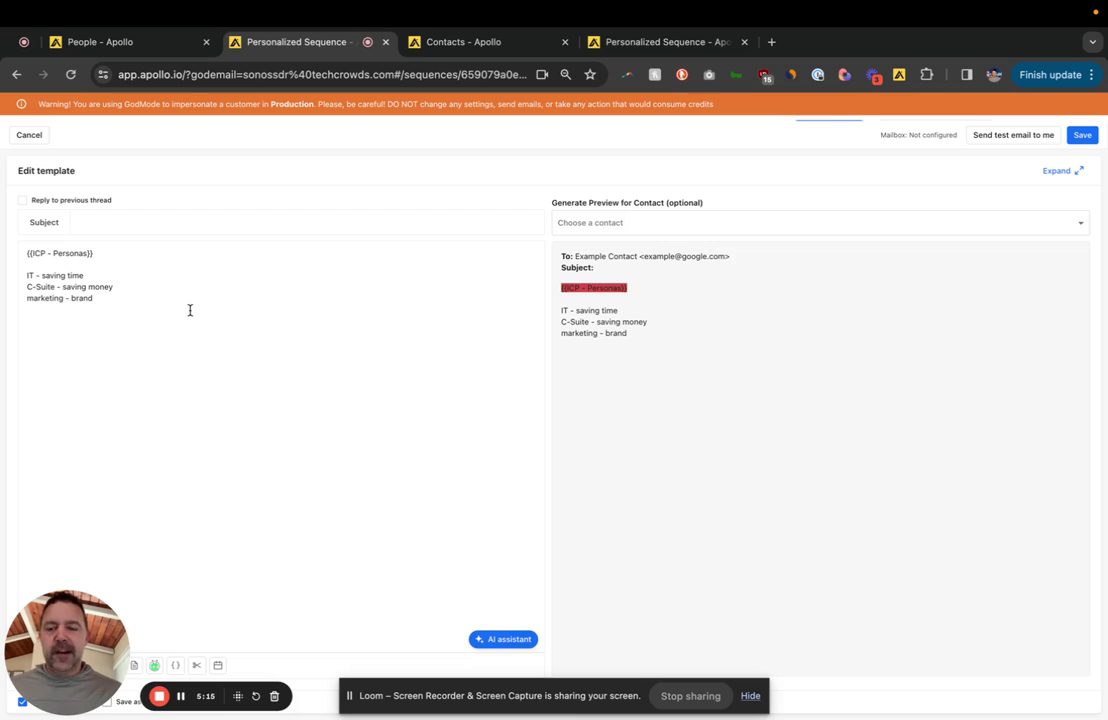
pyautogui.tripleClick(81, 260)
pyautogui.click(126, 309)
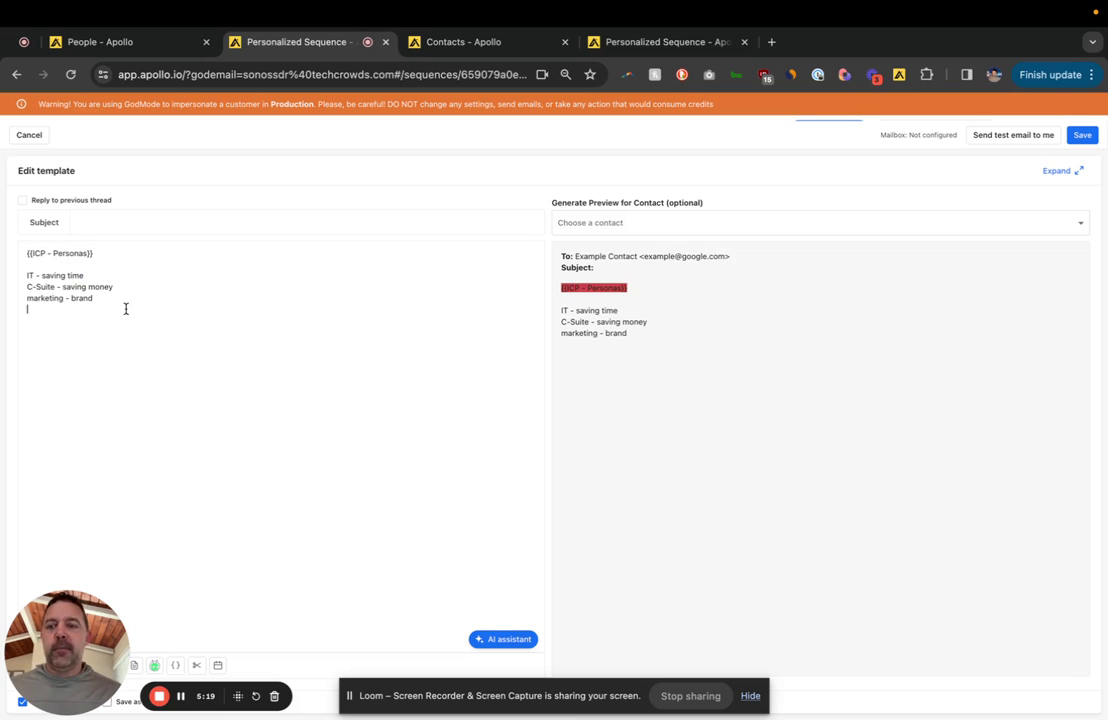
pyautogui.click(175, 665)
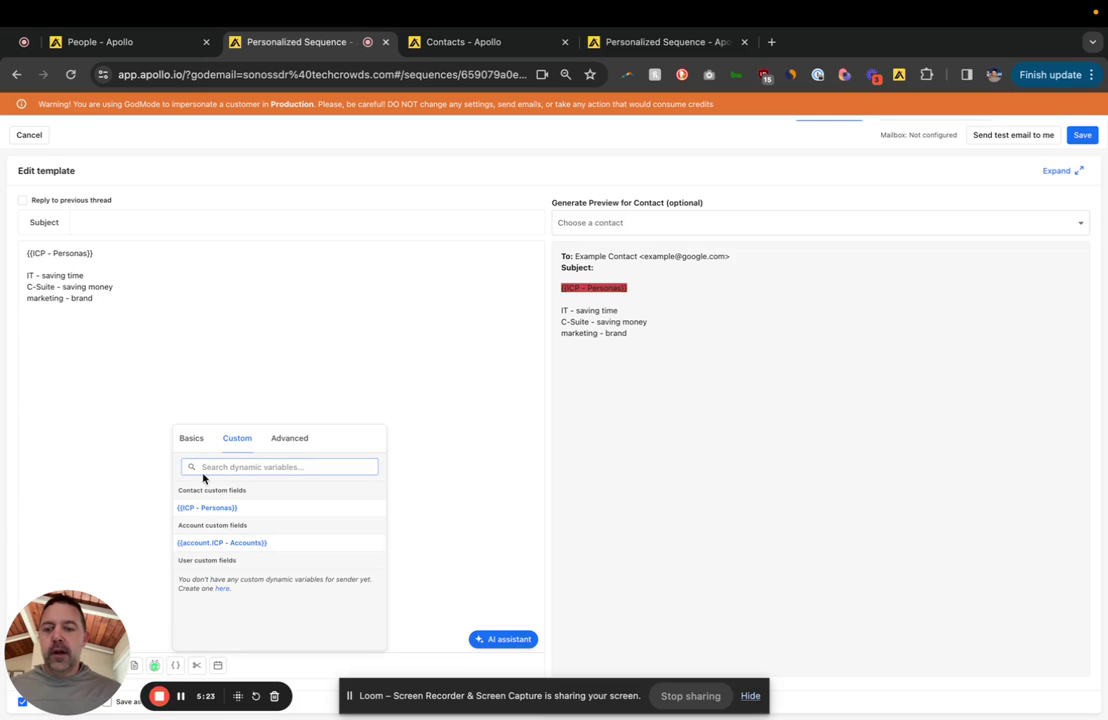
# Step: Insert the Advanced equals-value if/else conditional and delete the persona note lines
pyautogui.click(270, 309)
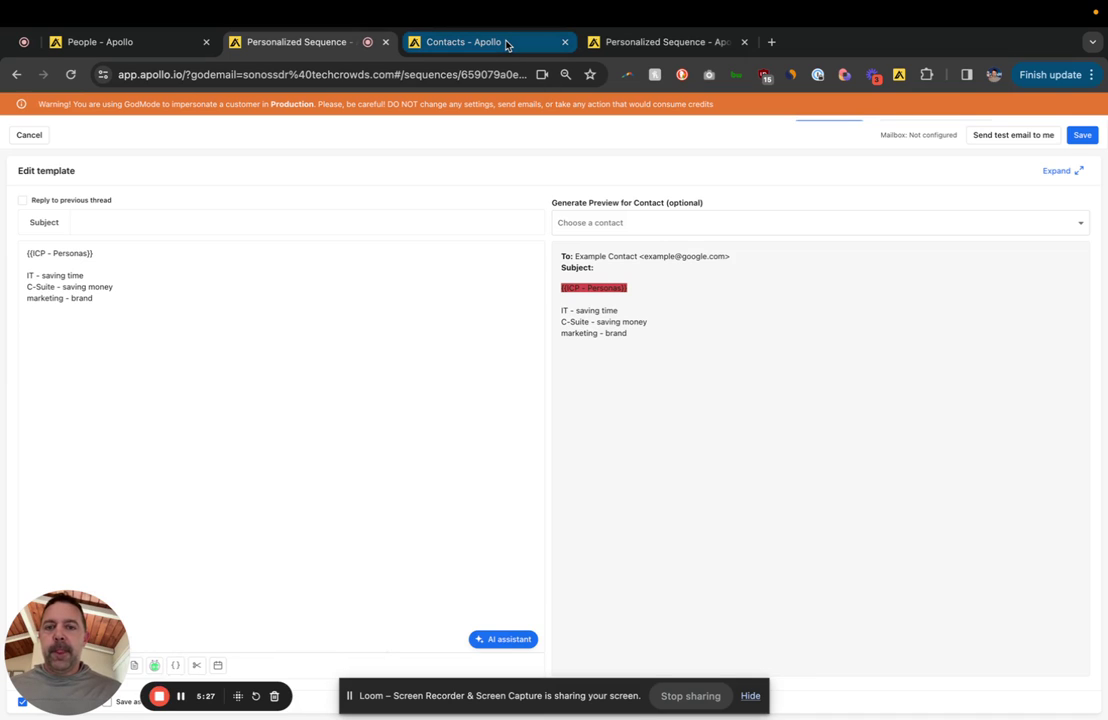
pyautogui.click(175, 665)
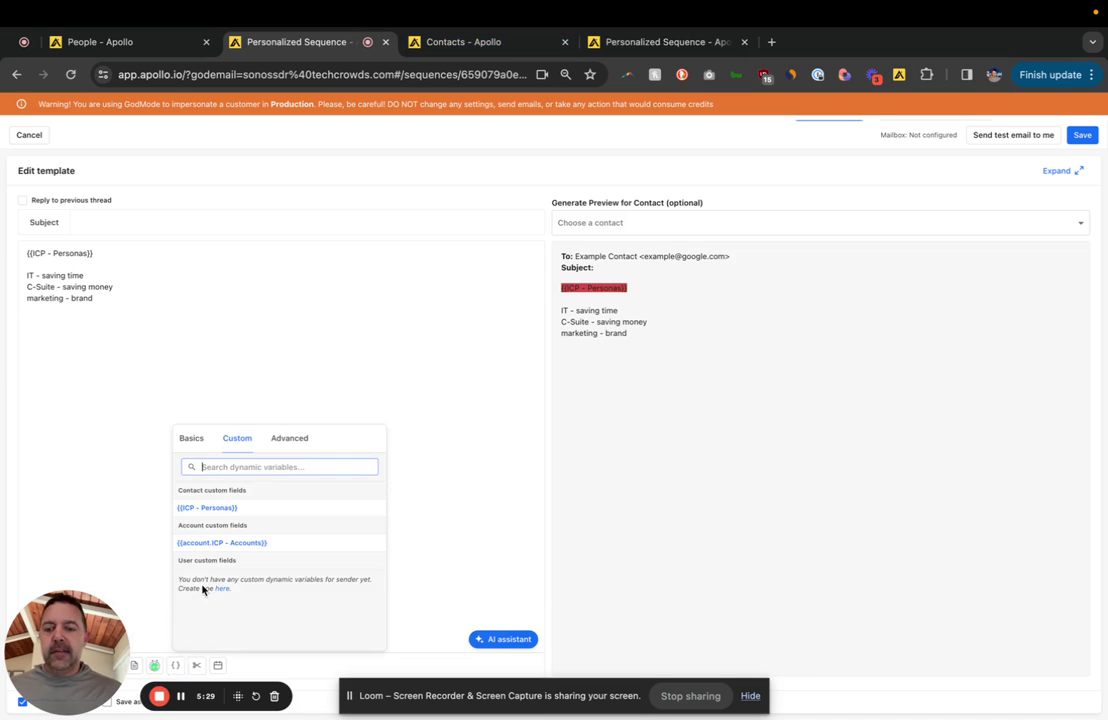
pyautogui.click(296, 440)
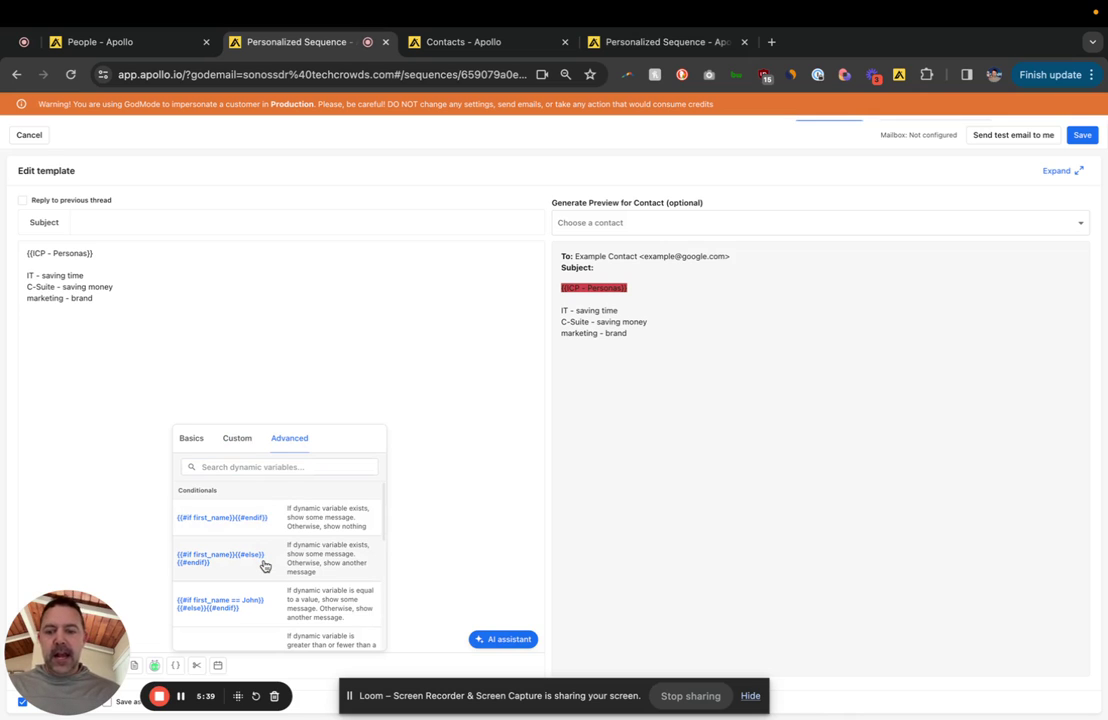
pyautogui.click(268, 598)
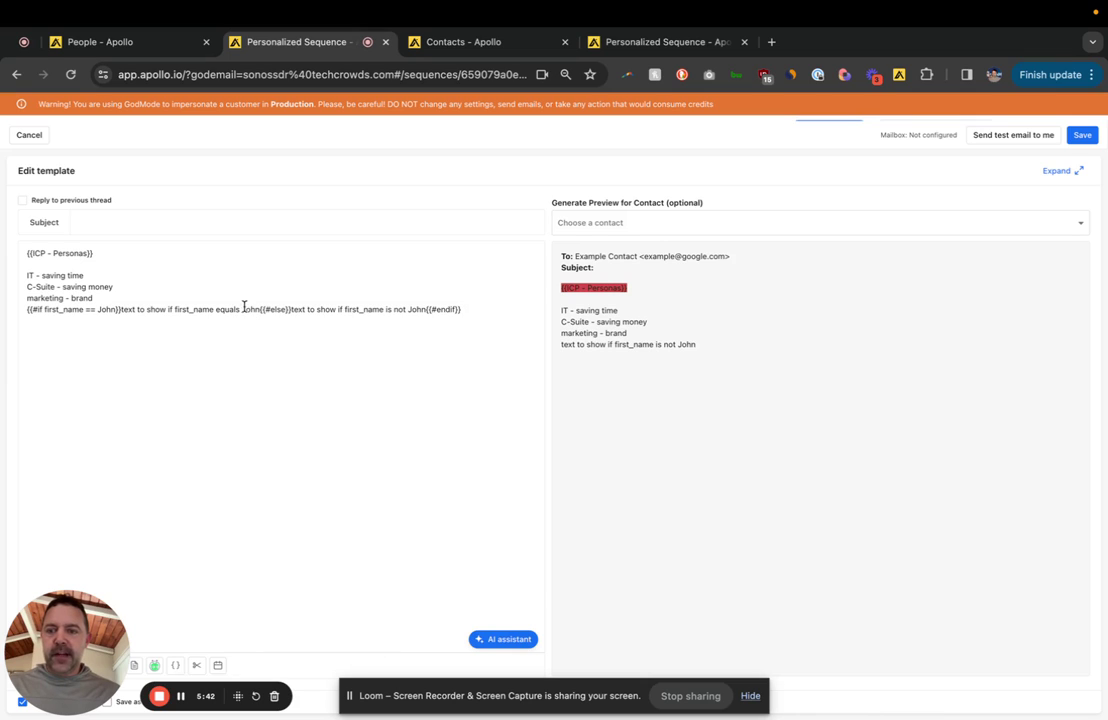
pyautogui.moveTo(109, 292); pyautogui.dragTo(14, 261)
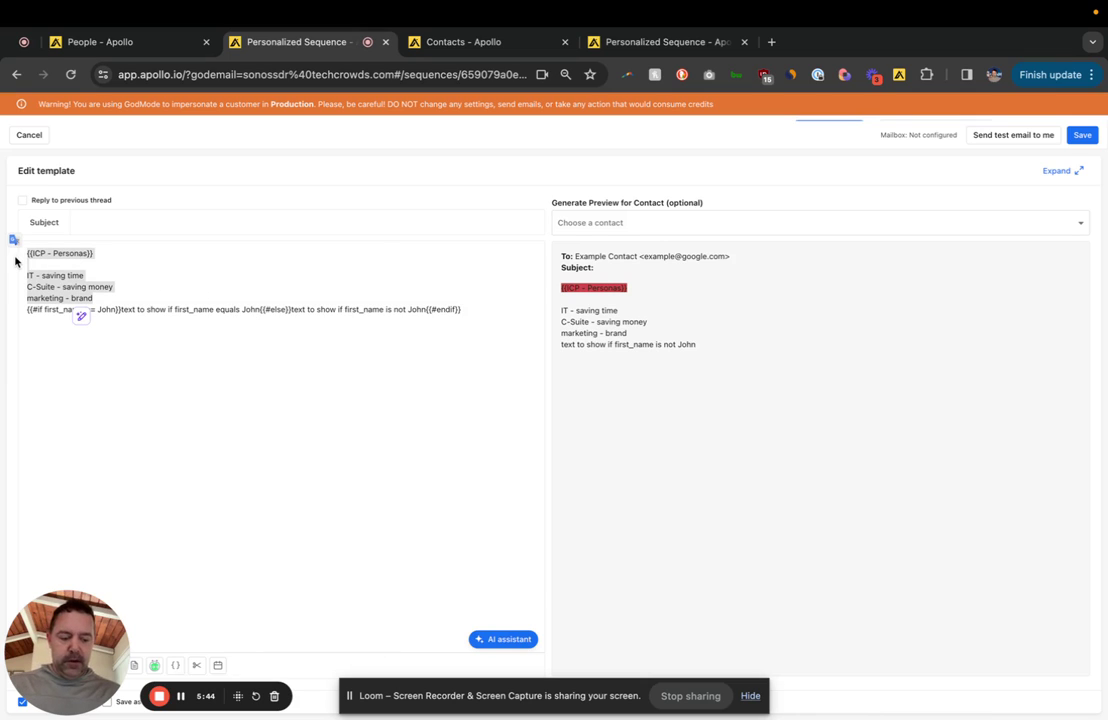
pyautogui.press('BackSpace')
# Step: Inspect the conditional's placeholder text, then switch to the finished nested conditional template
pyautogui.tripleClick(84, 262)
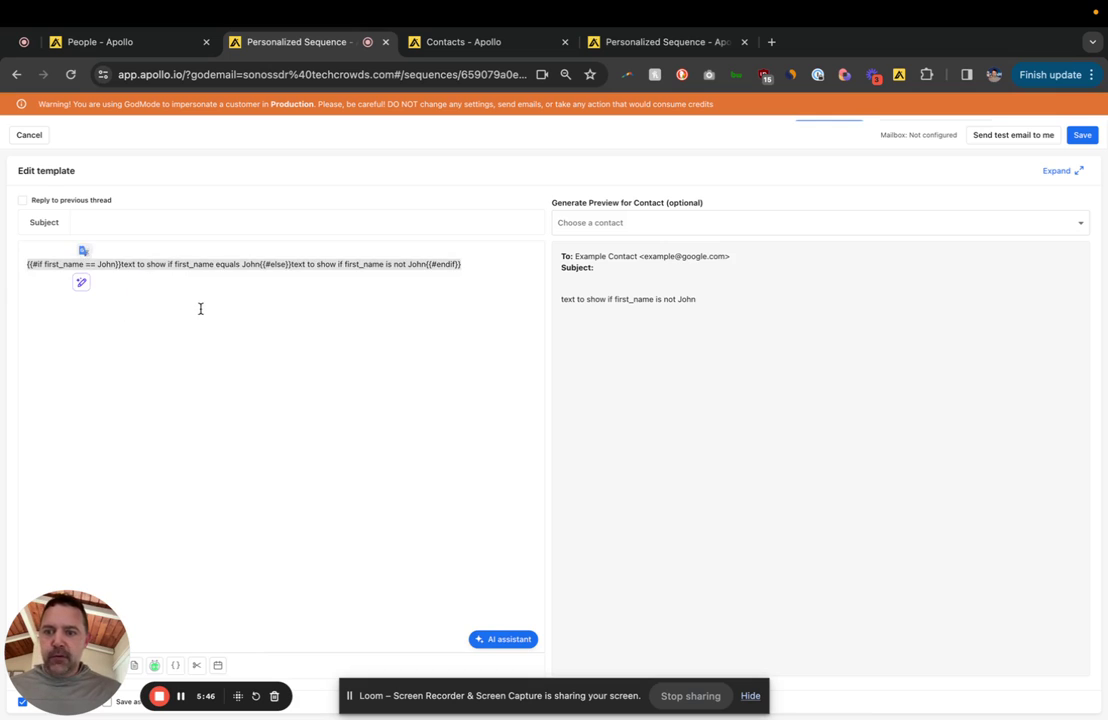
pyautogui.click(158, 261)
pyautogui.moveTo(150, 263); pyautogui.dragTo(361, 292)
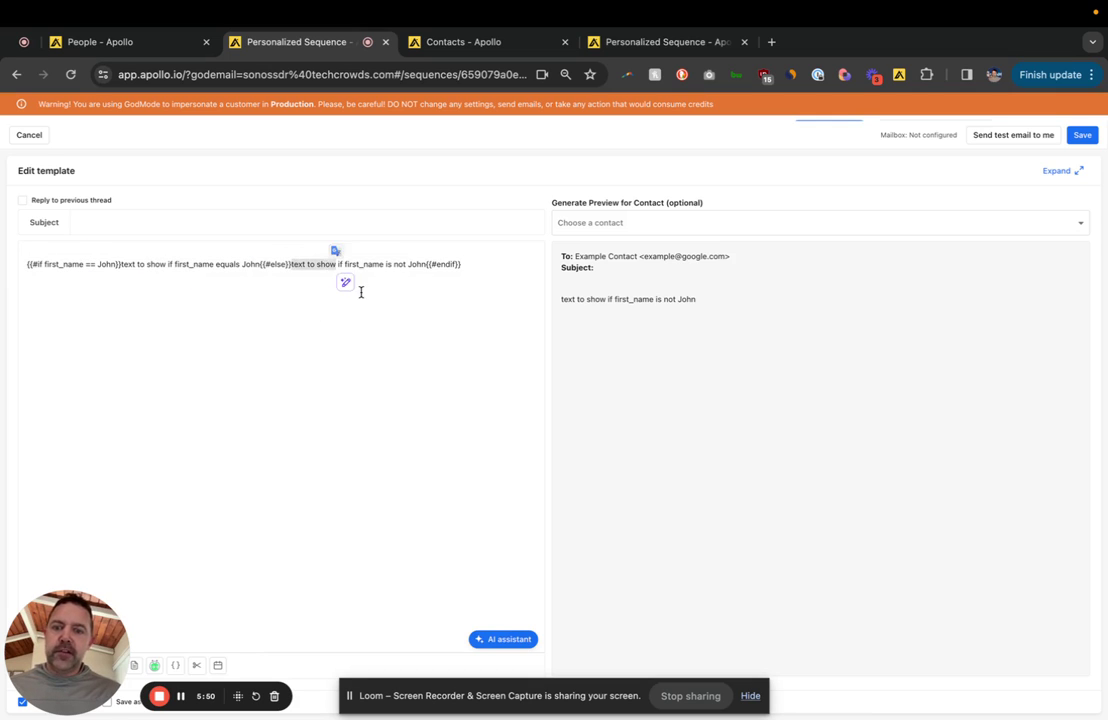
pyautogui.click(361, 292)
pyautogui.click(668, 42)
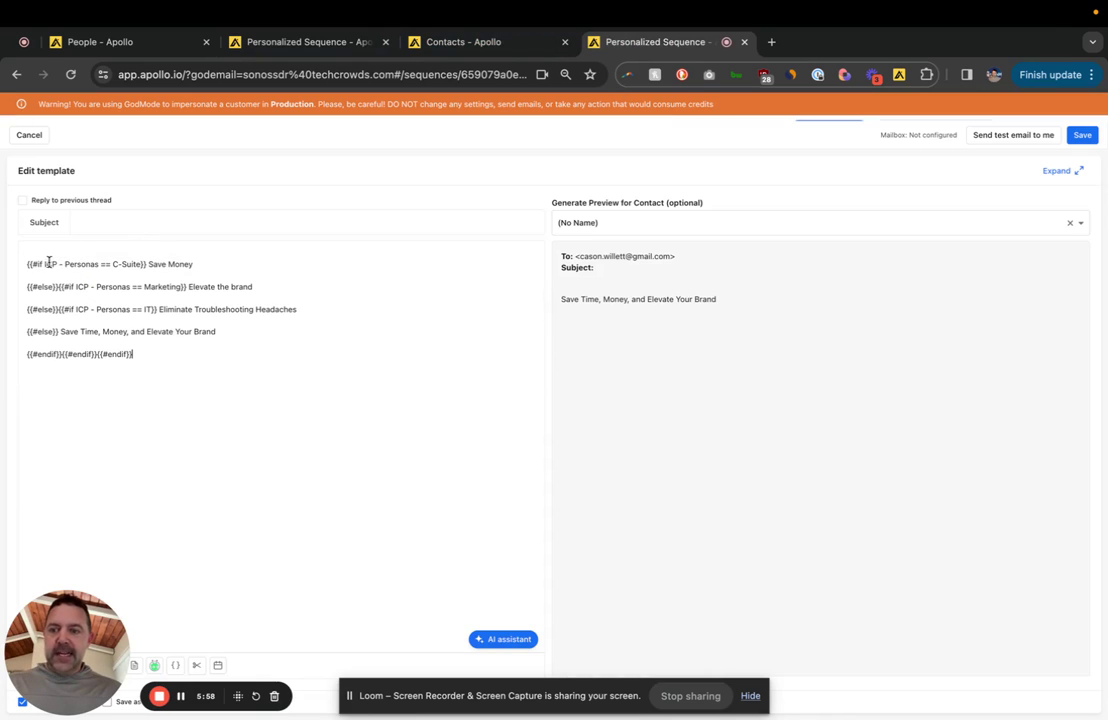
# Step: Walk through the C-Suite, Marketing and IT condition lines of the nested ICP - Personas template
pyautogui.moveTo(44, 264); pyautogui.dragTo(99, 263)
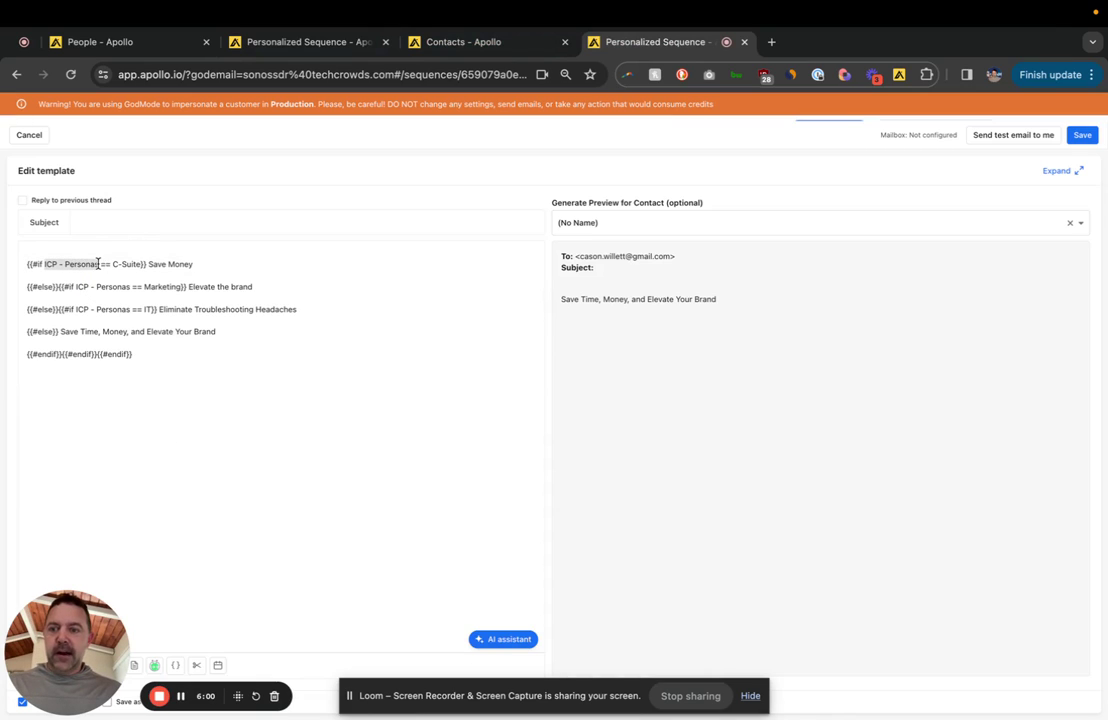
pyautogui.click(190, 404)
pyautogui.tripleClick(113, 264)
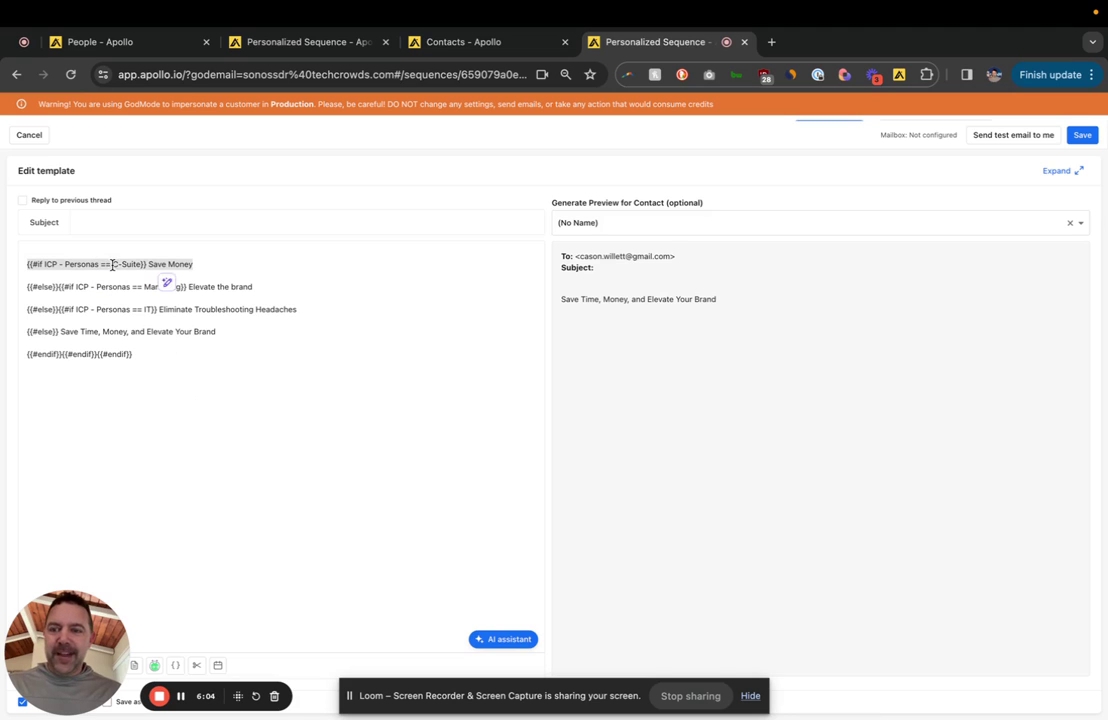
pyautogui.click(206, 265)
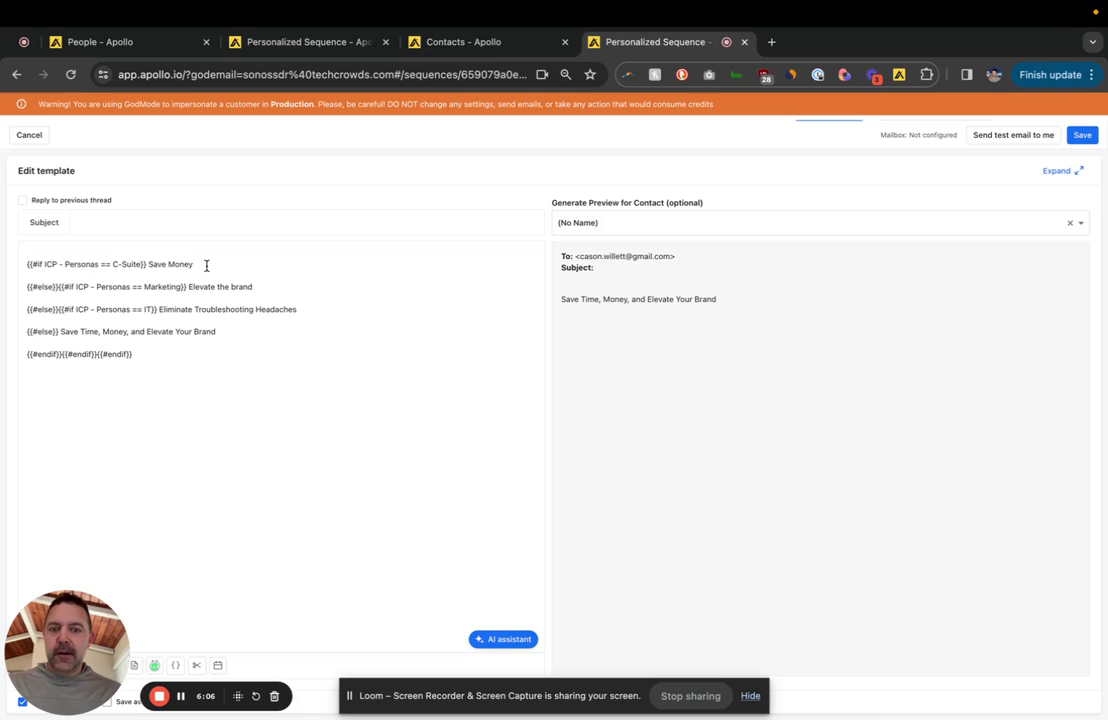
pyautogui.tripleClick(198, 264)
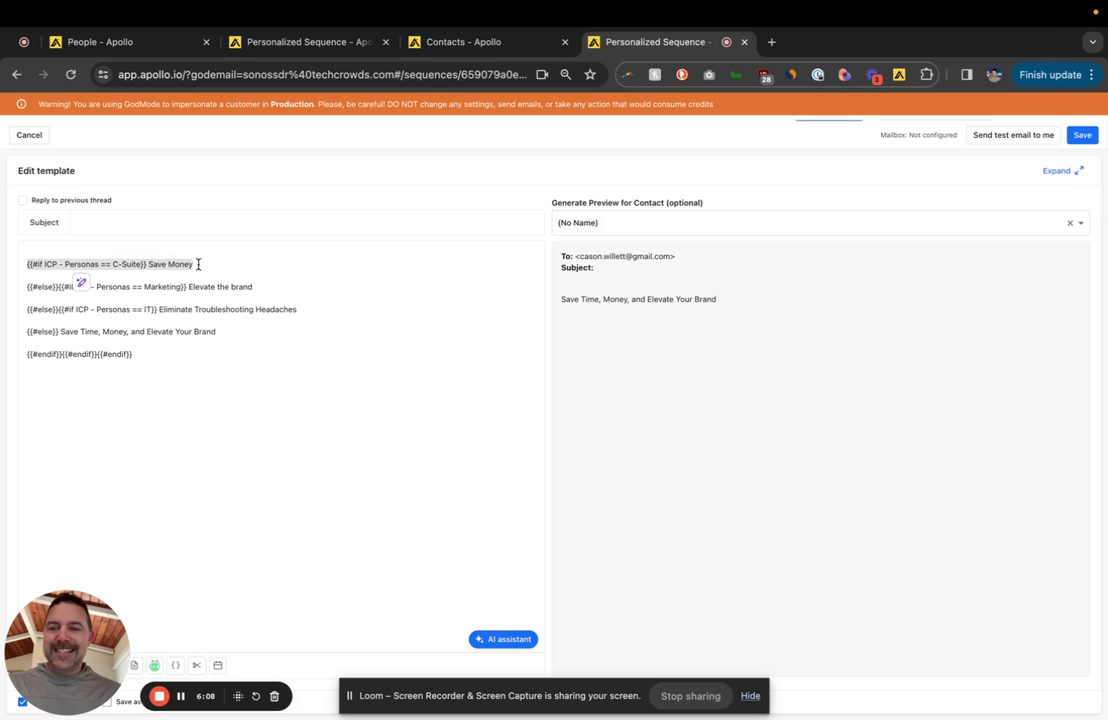
pyautogui.click(237, 288)
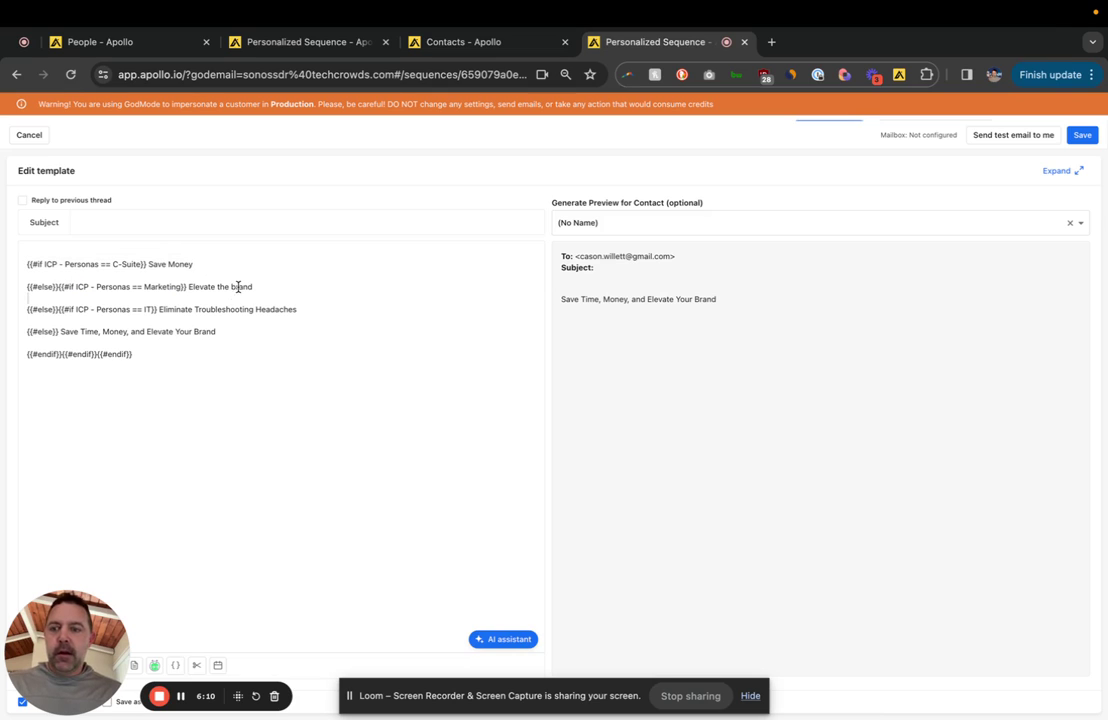
pyautogui.tripleClick(240, 288)
pyautogui.click(293, 287)
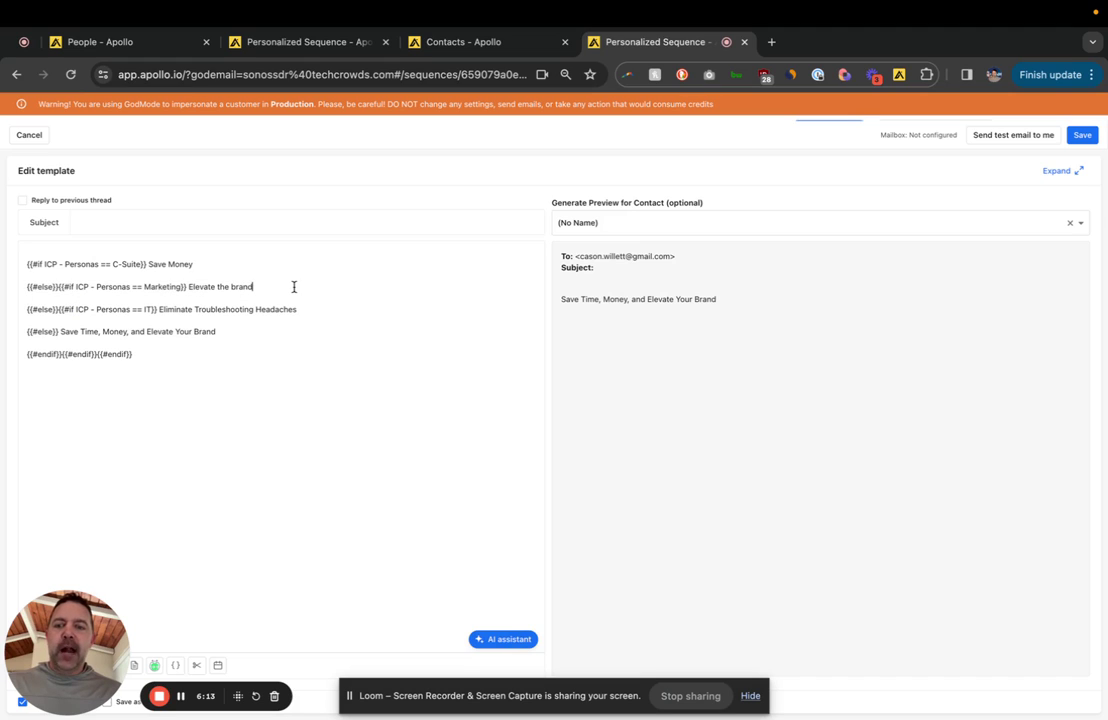
pyautogui.tripleClick(297, 309)
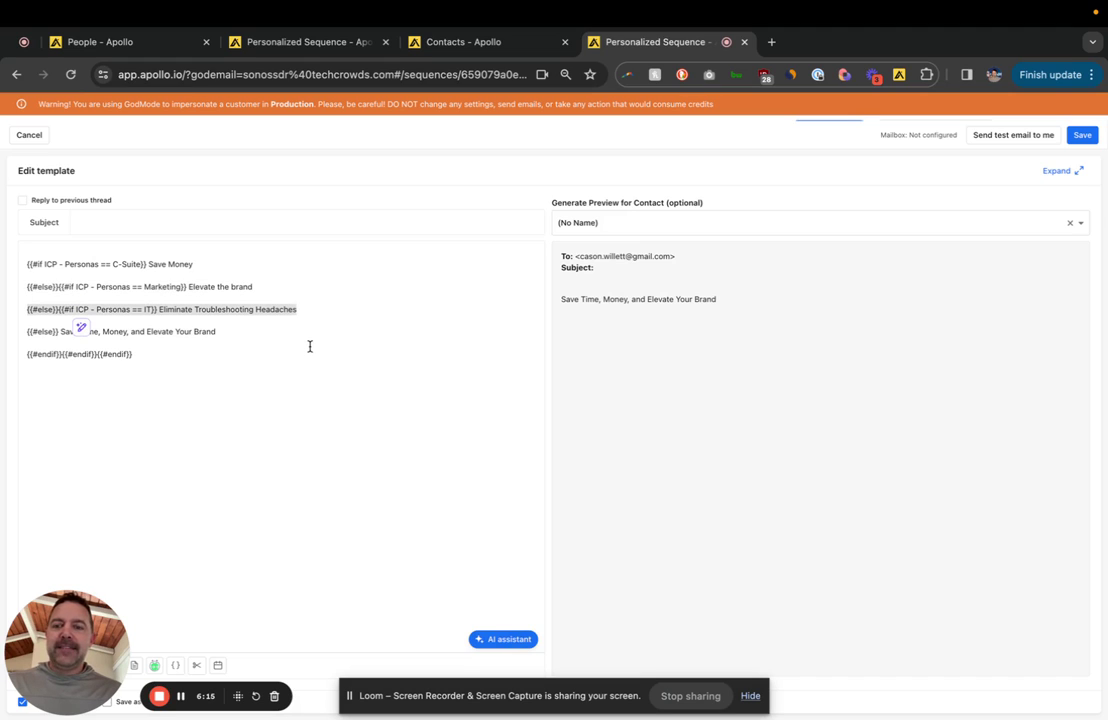
pyautogui.click(308, 345)
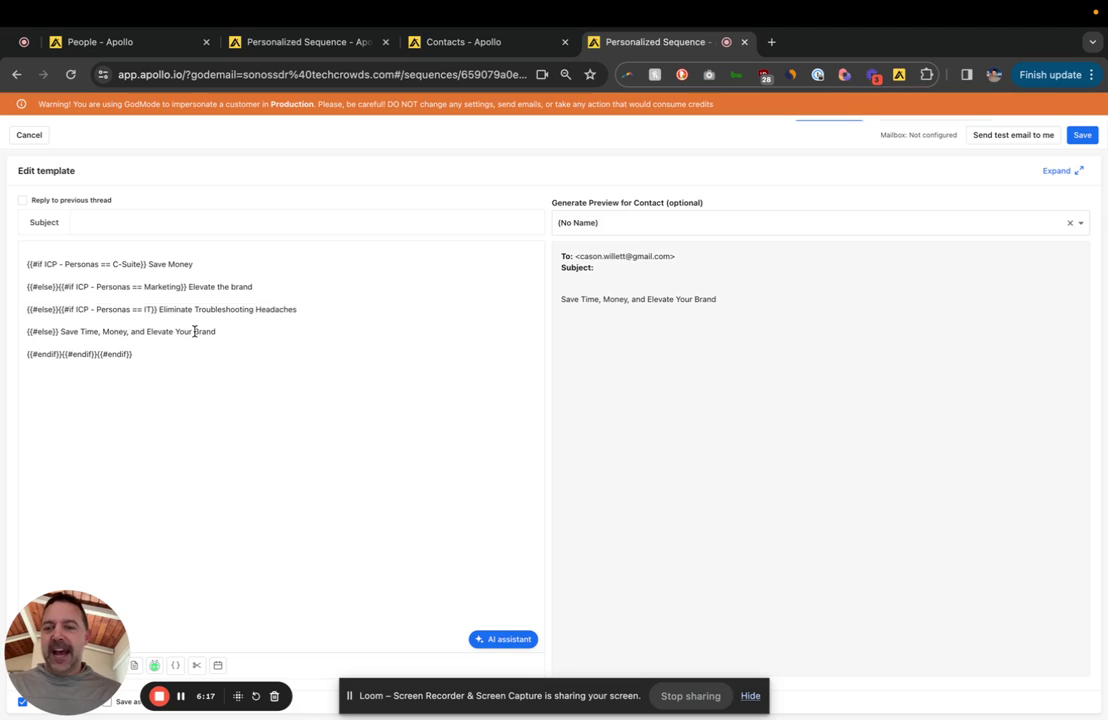
# Step: Review the fallback 'Save Time, Money' line, its rendered preview, and the closing endif tags
pyautogui.tripleClick(195, 331)
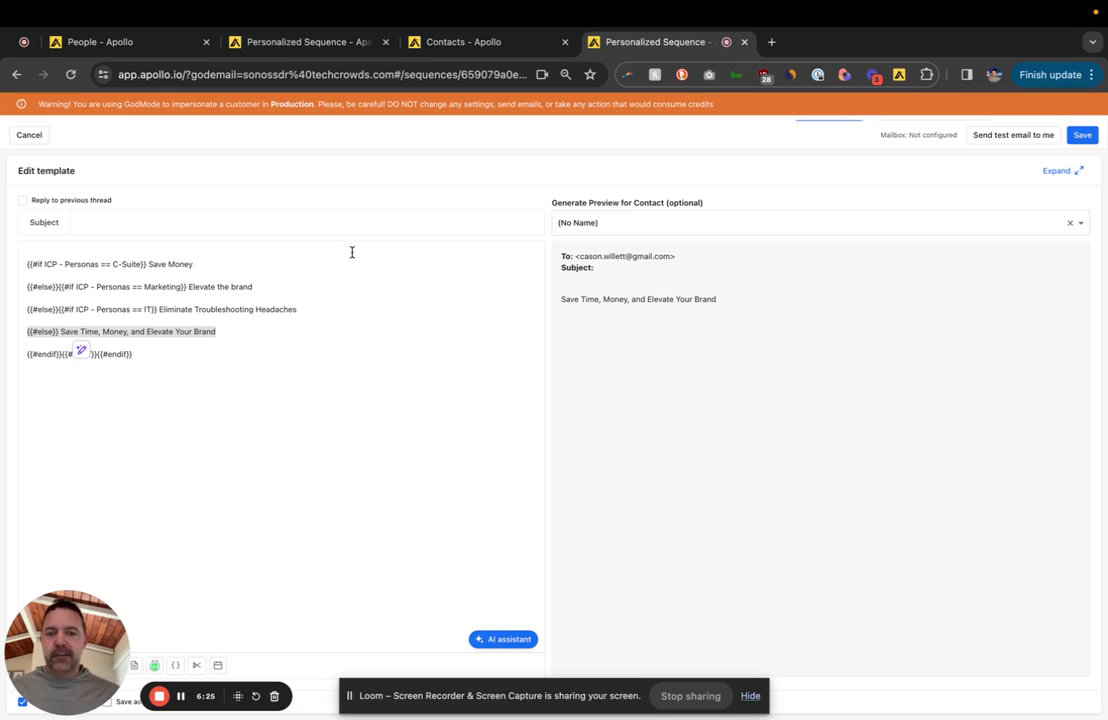
pyautogui.click(632, 298)
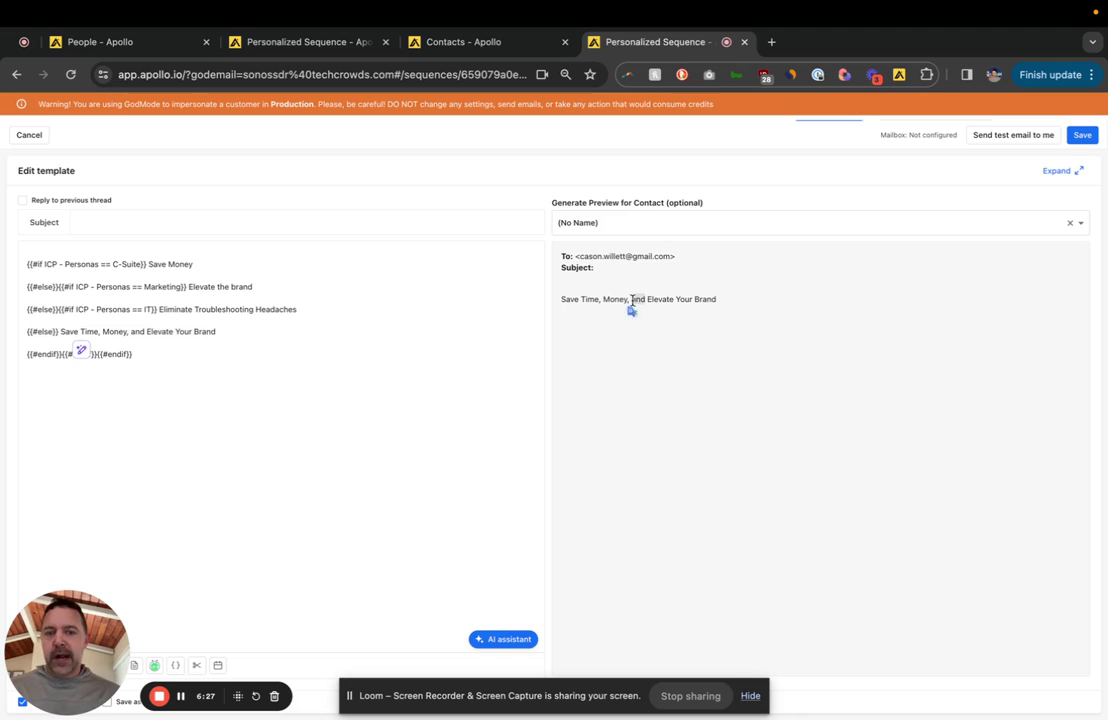
pyautogui.tripleClick(632, 298)
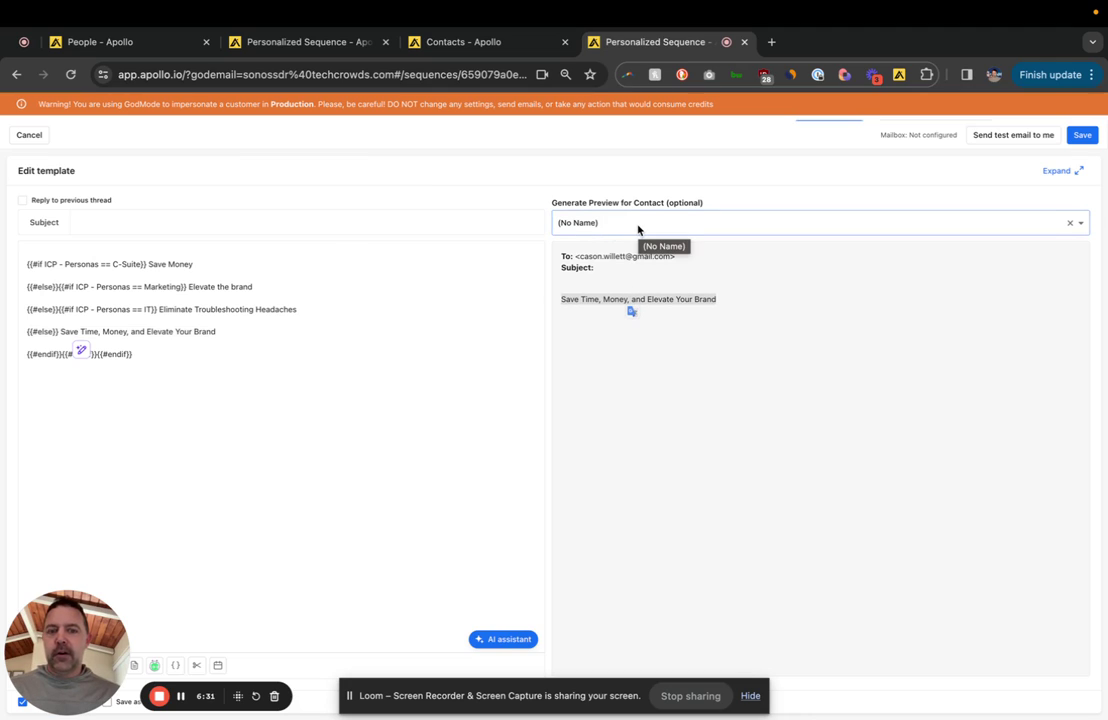
pyautogui.click(265, 341)
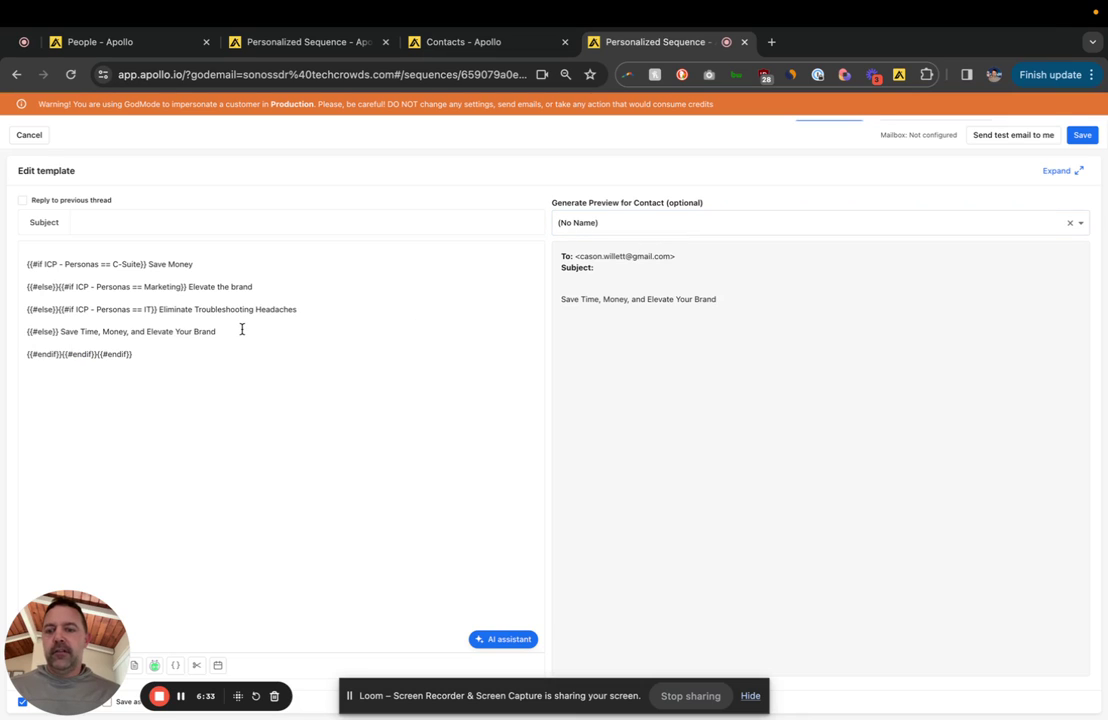
pyautogui.tripleClick(241, 329)
pyautogui.click(282, 383)
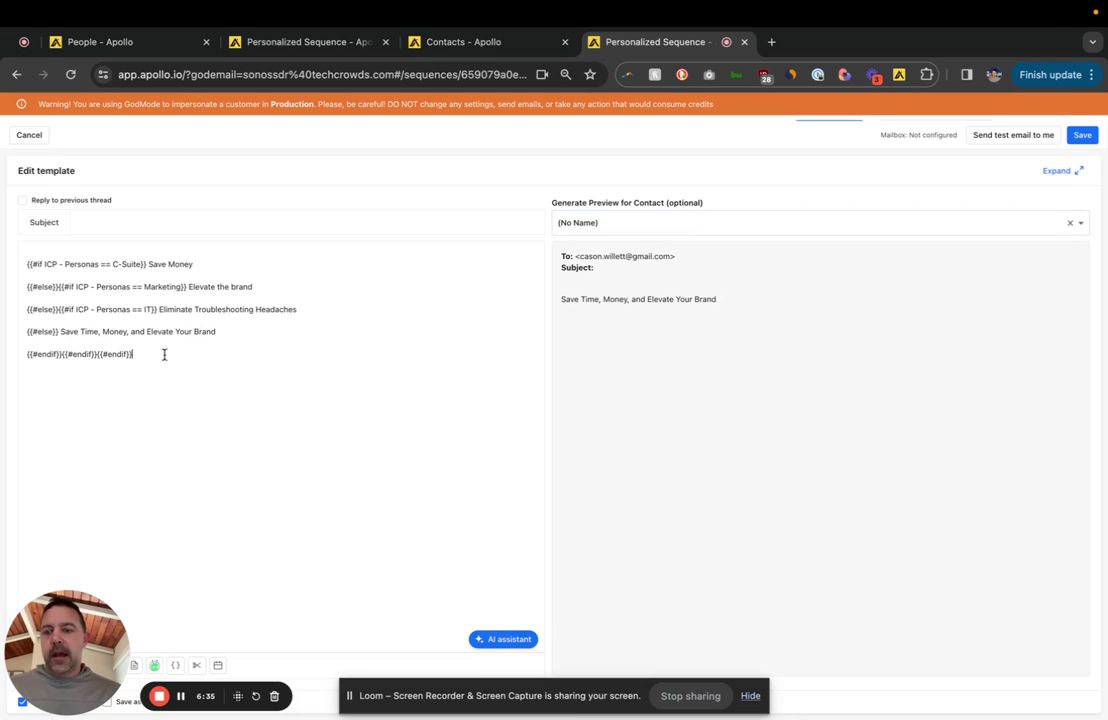
pyautogui.moveTo(164, 354); pyautogui.dragTo(6, 344)
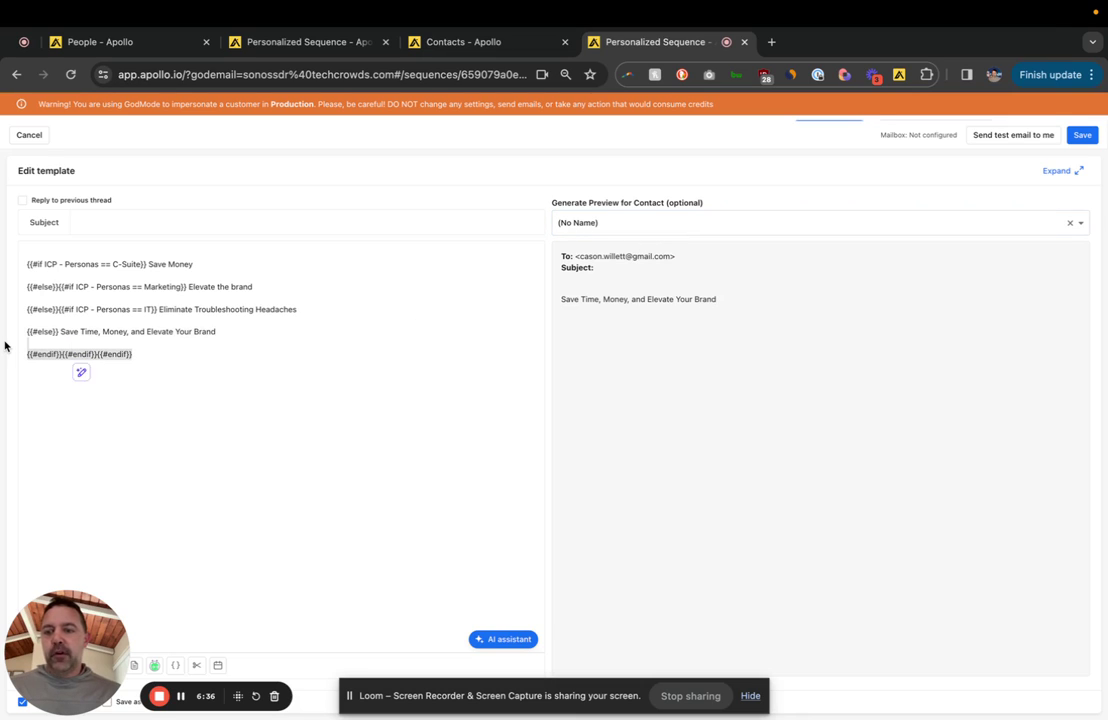
pyautogui.click(204, 355)
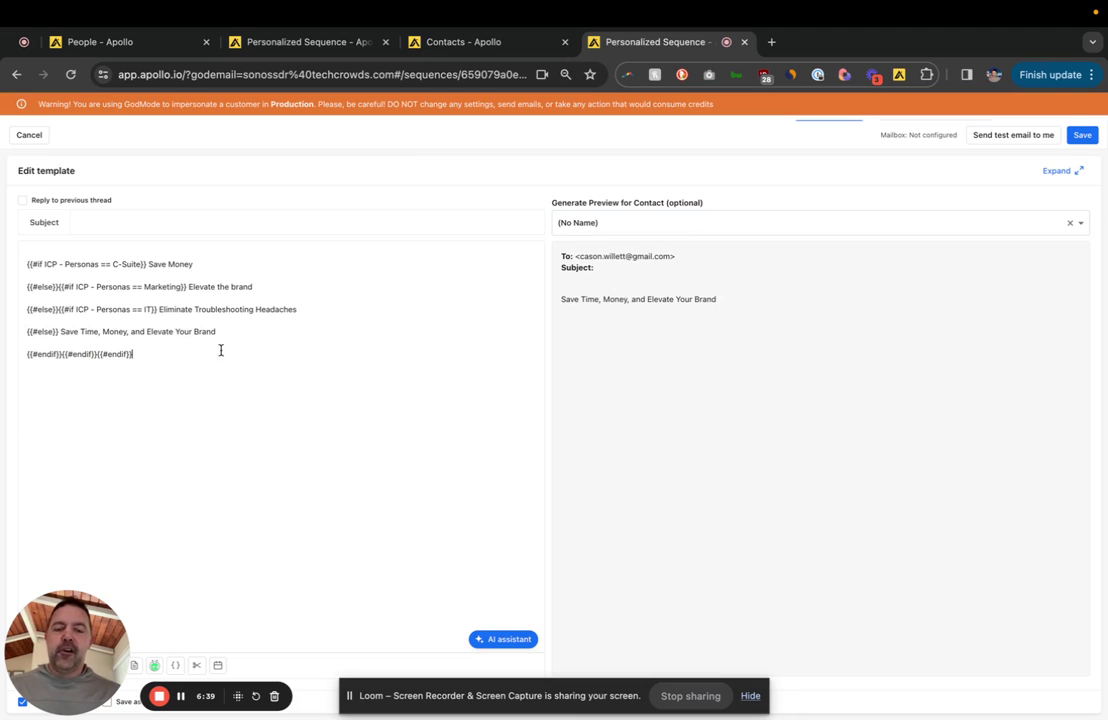
# Step: Preview for the Chief Technology Officer, matching 'Eliminate Troubleshooting Headaches' to the IT condition
pyautogui.click(770, 221)
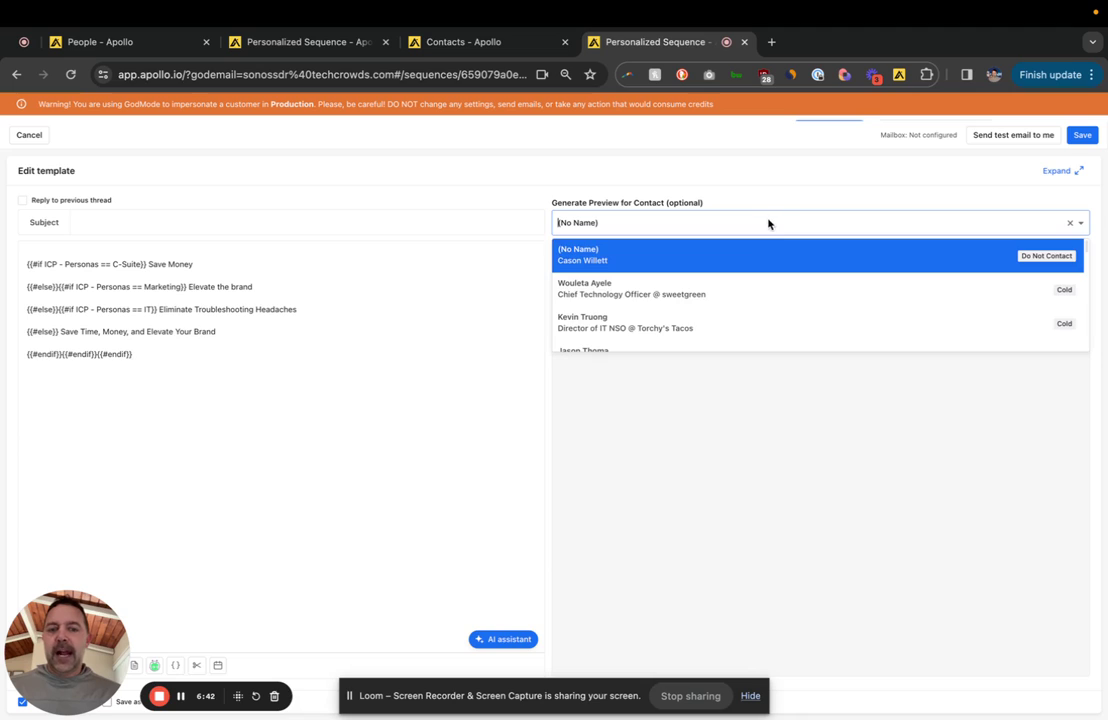
pyautogui.click(586, 294)
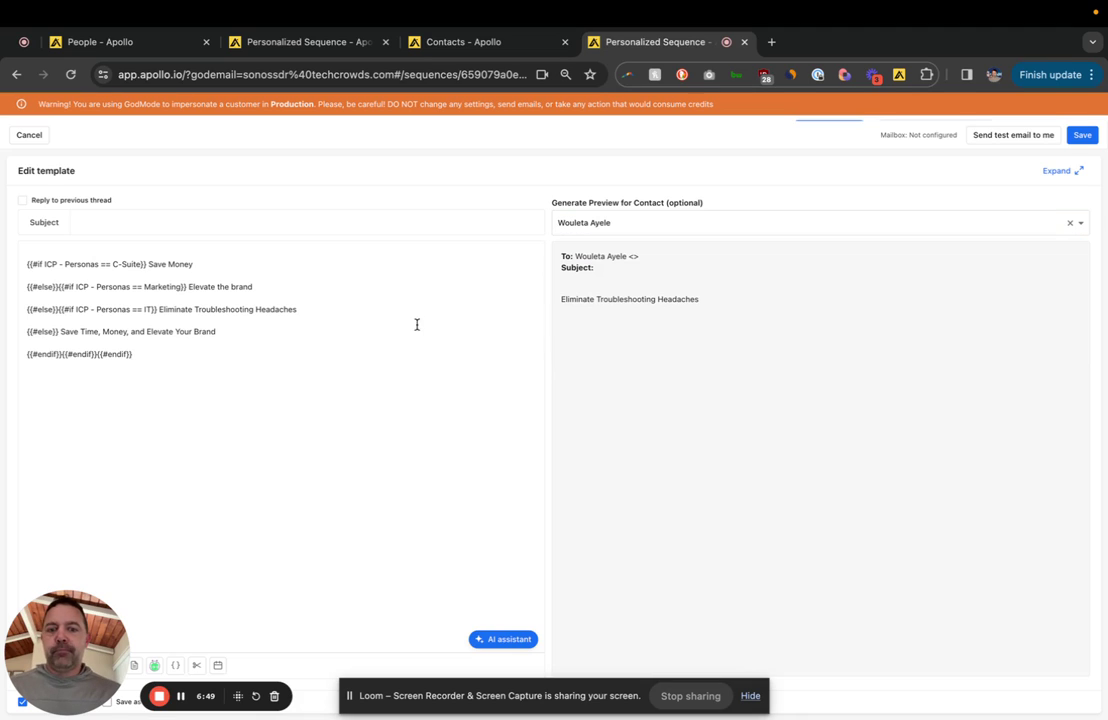
pyautogui.tripleClick(638, 297)
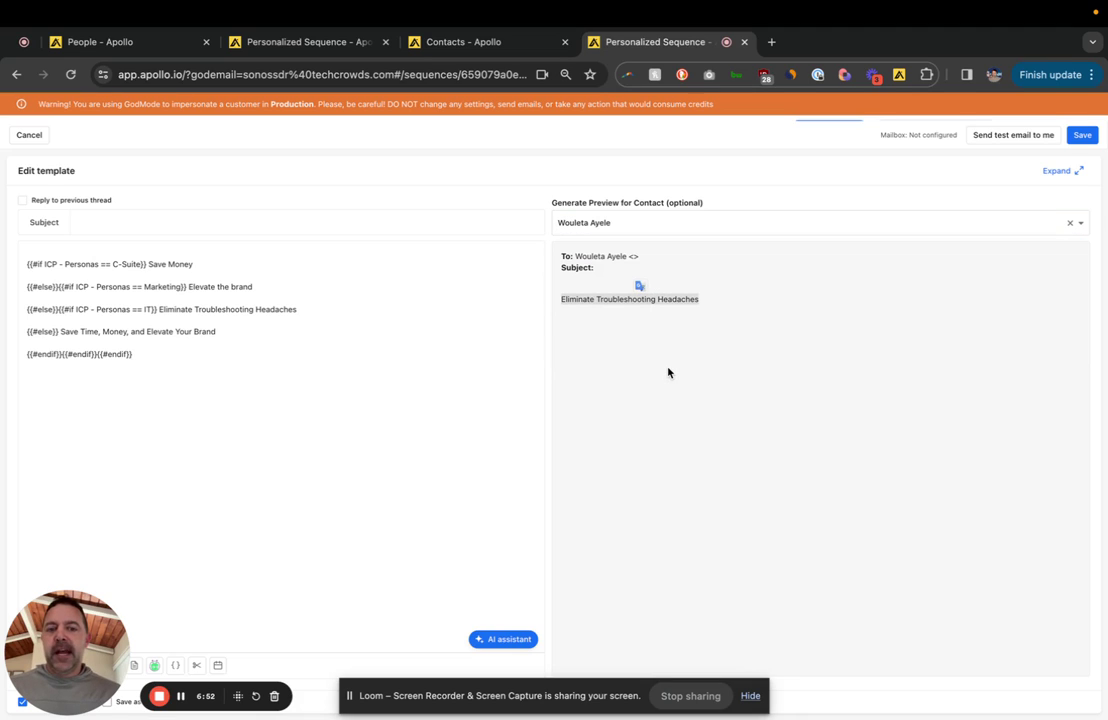
pyautogui.tripleClick(290, 310)
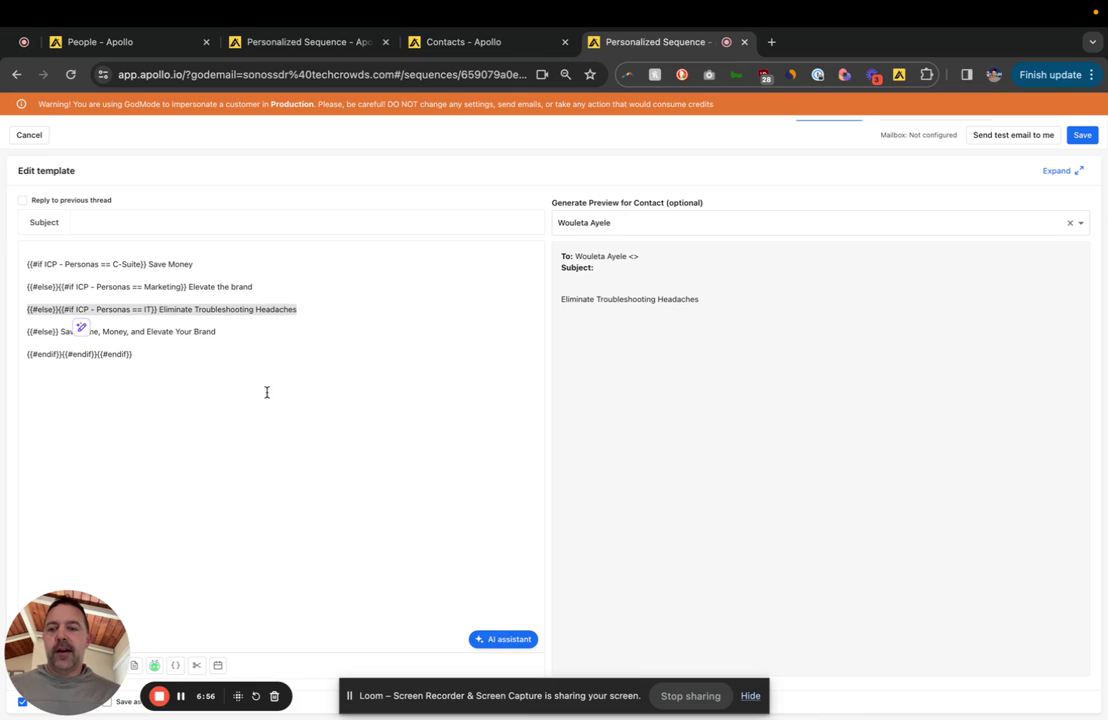
# Step: Preview the template for a franchise-owner contact ('Save Money') and an IT director contact
pyautogui.click(673, 221)
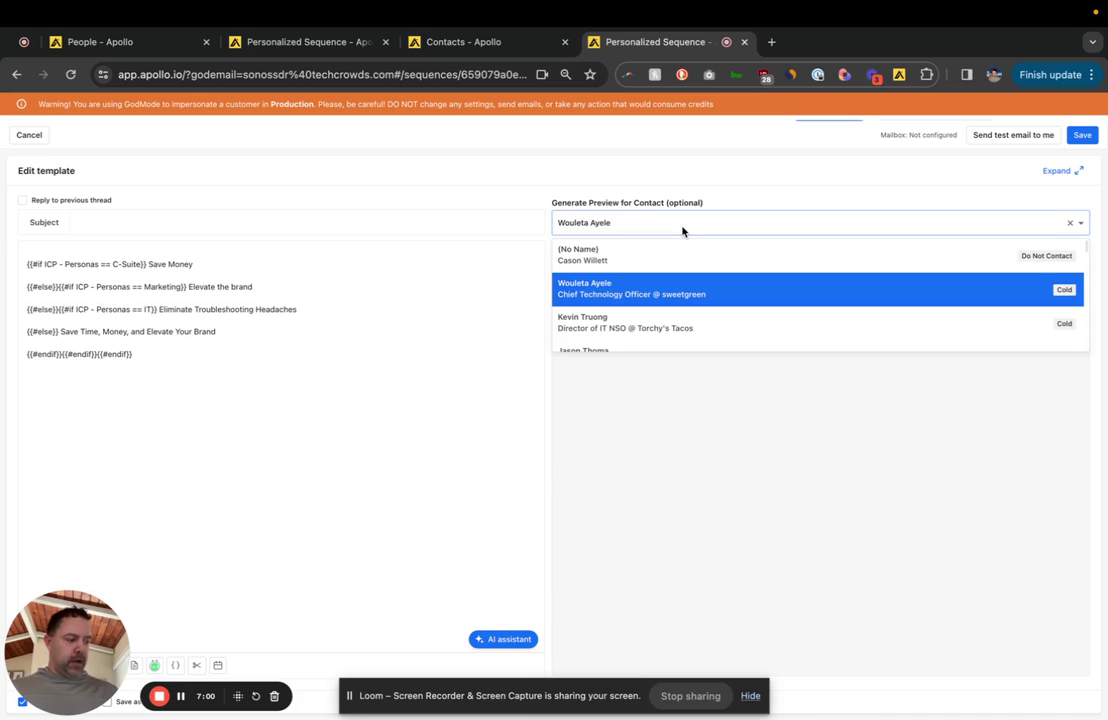
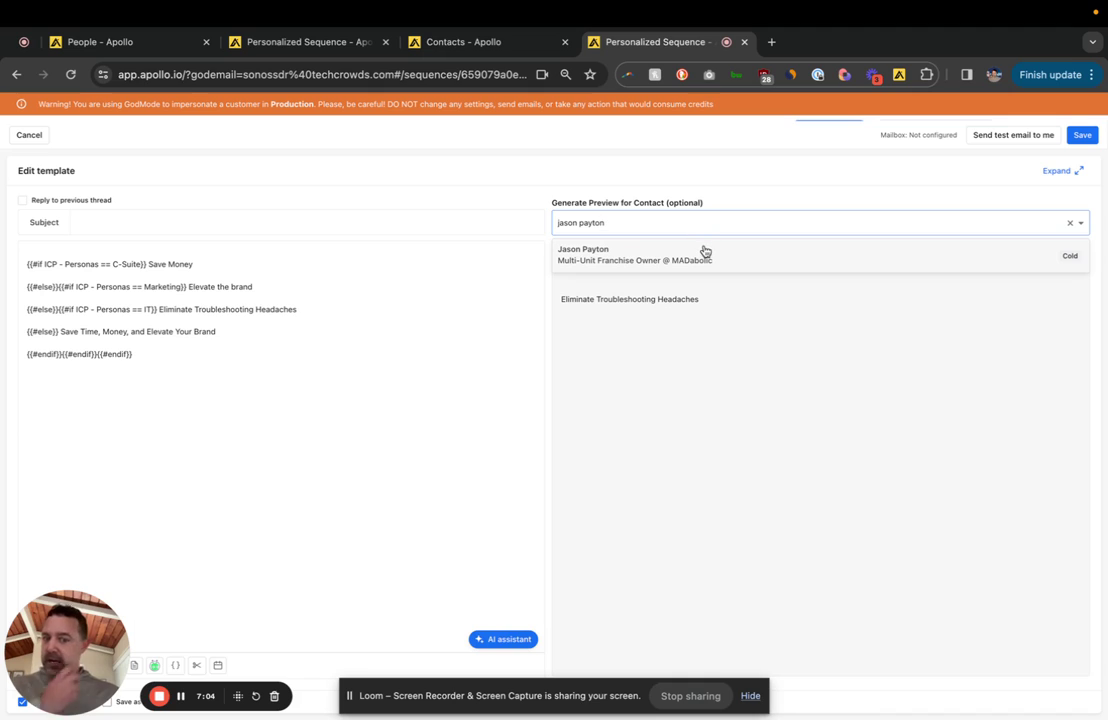
pyautogui.click(706, 254)
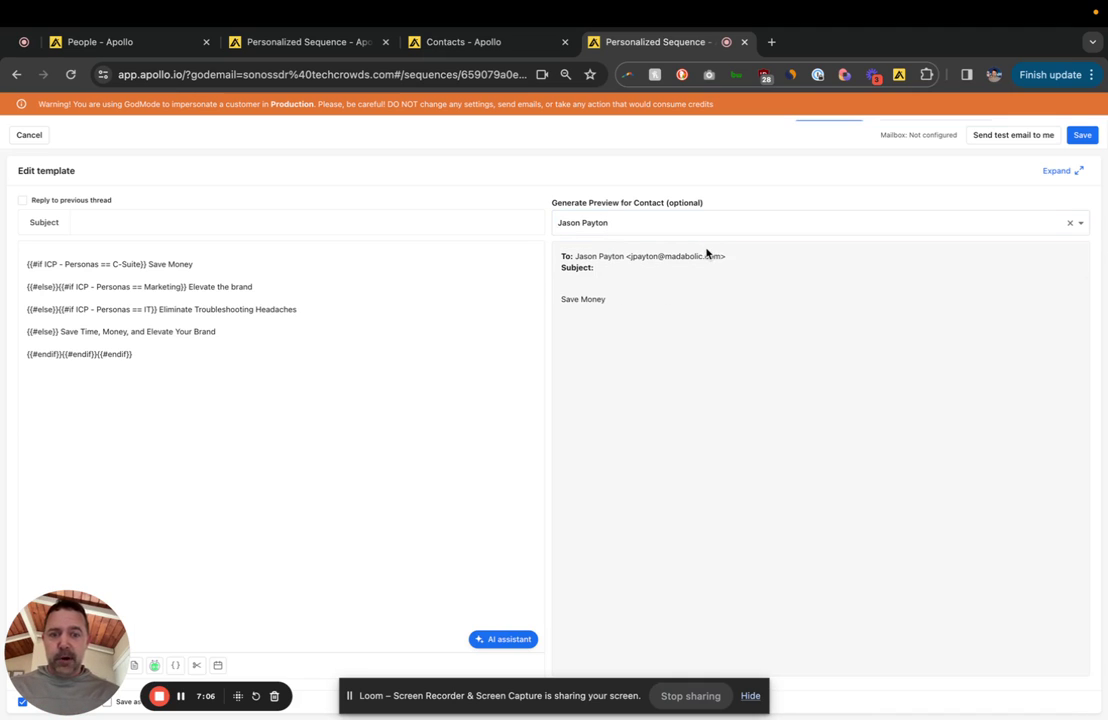
pyautogui.tripleClick(575, 296)
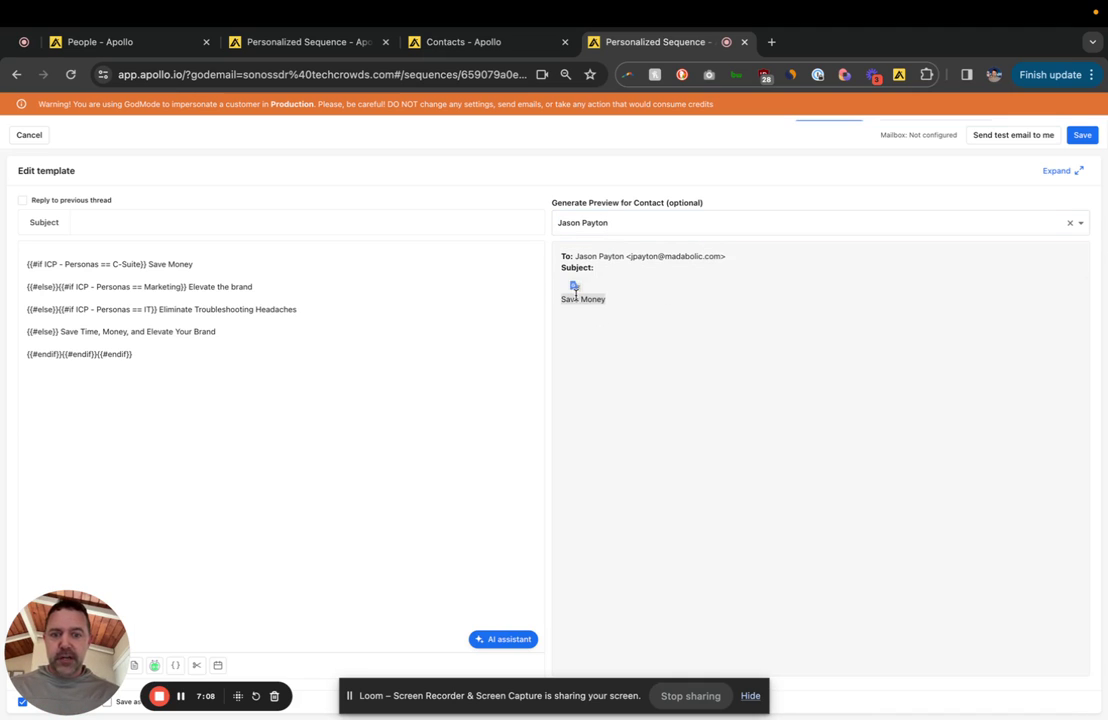
pyautogui.click(643, 223)
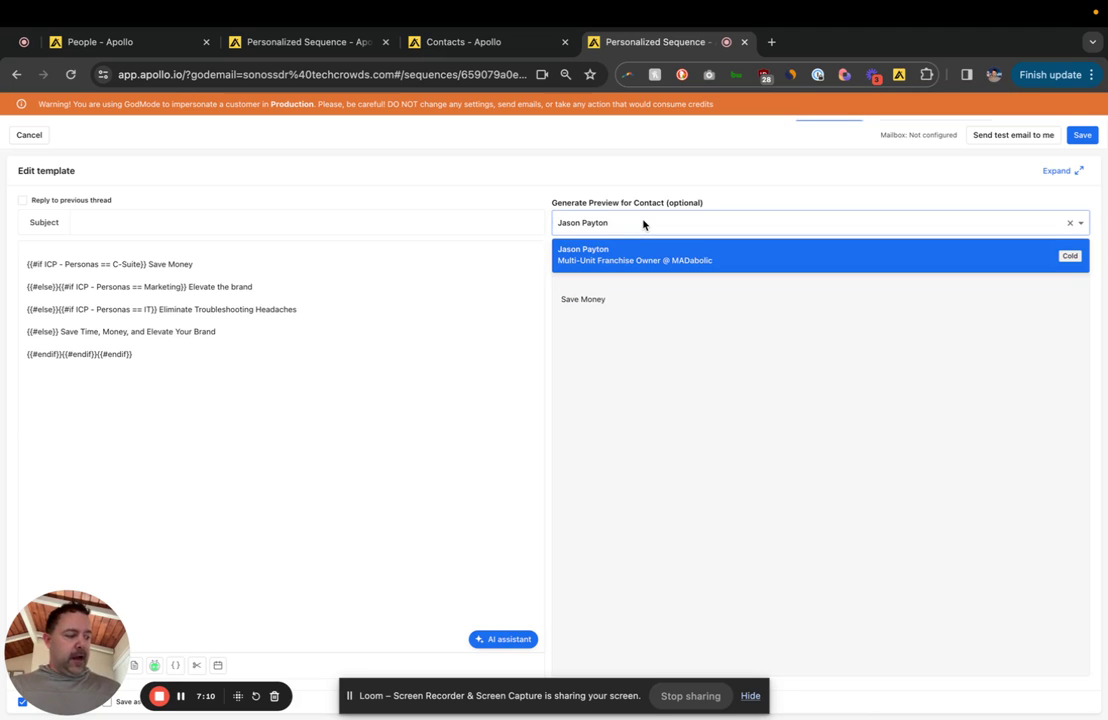
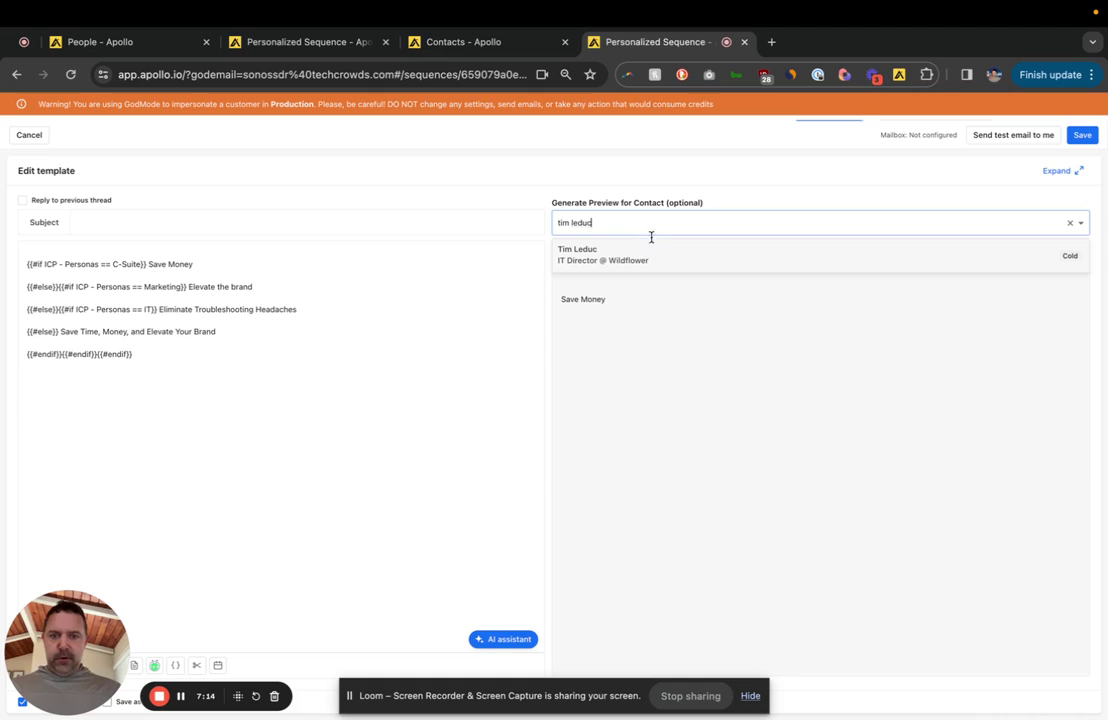
pyautogui.click(652, 253)
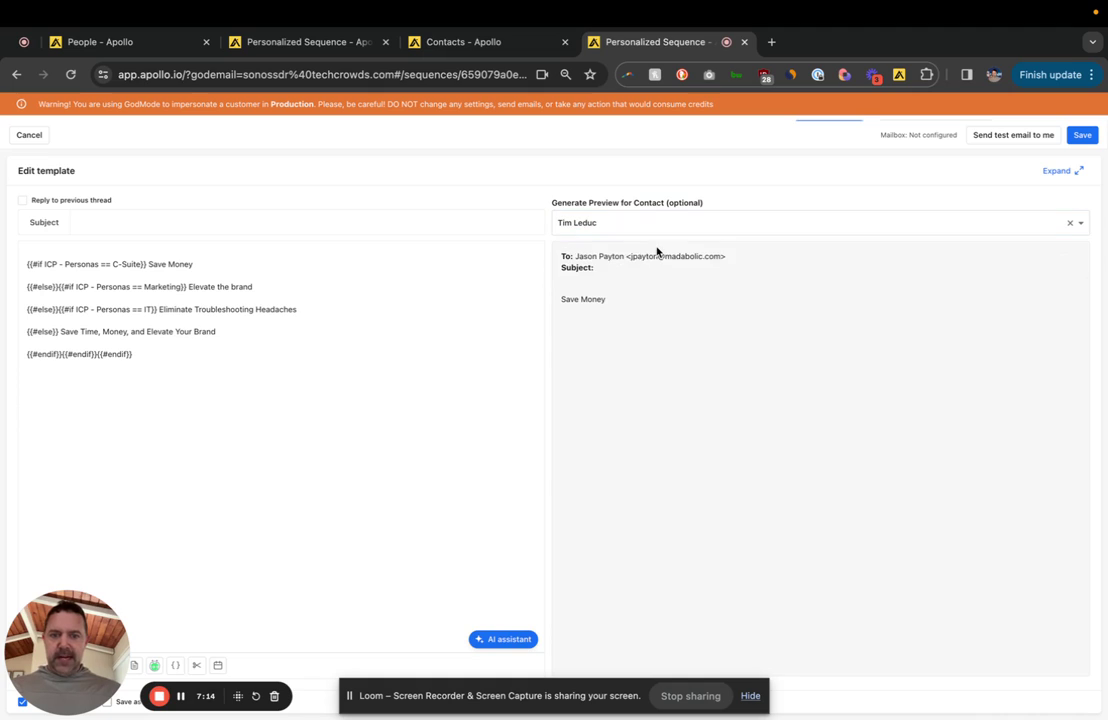
# Step: Preview the template for a marketing director contact, rendering 'Elevate the brand'
pyautogui.click(655, 222)
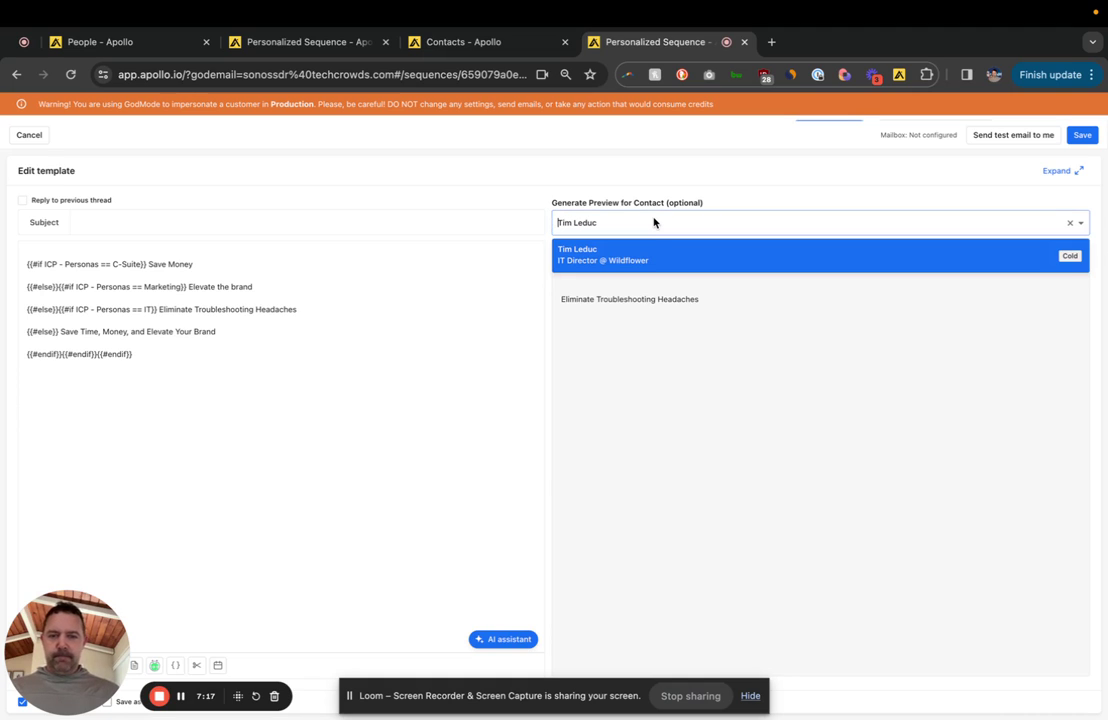
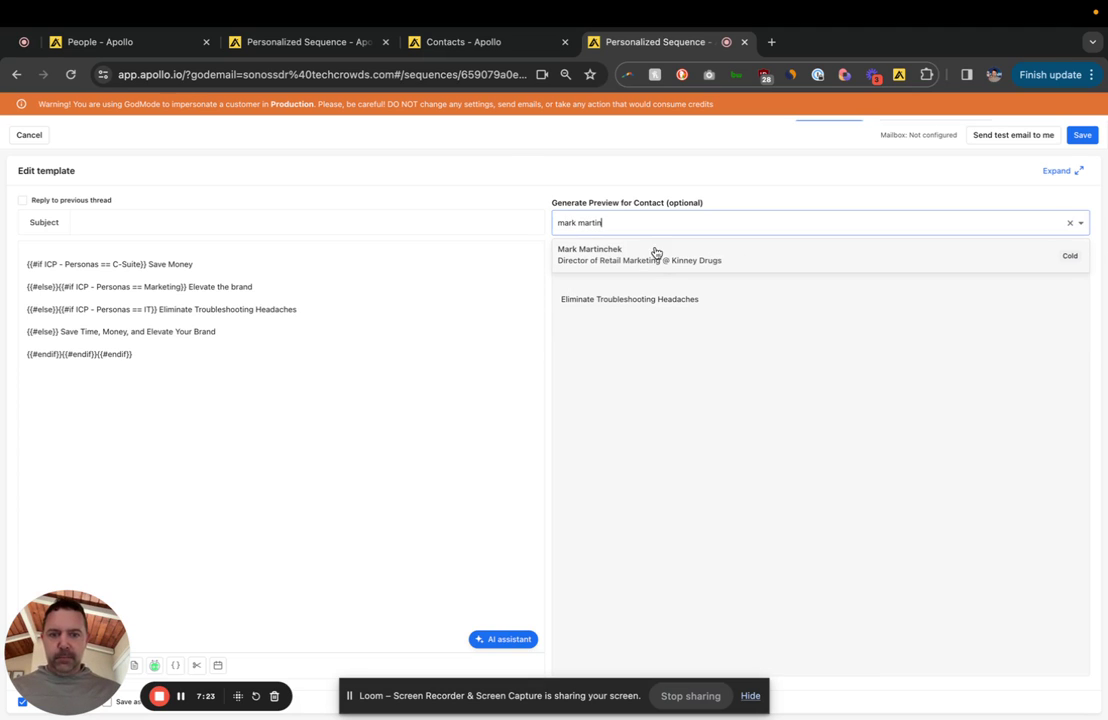
pyautogui.click(633, 262)
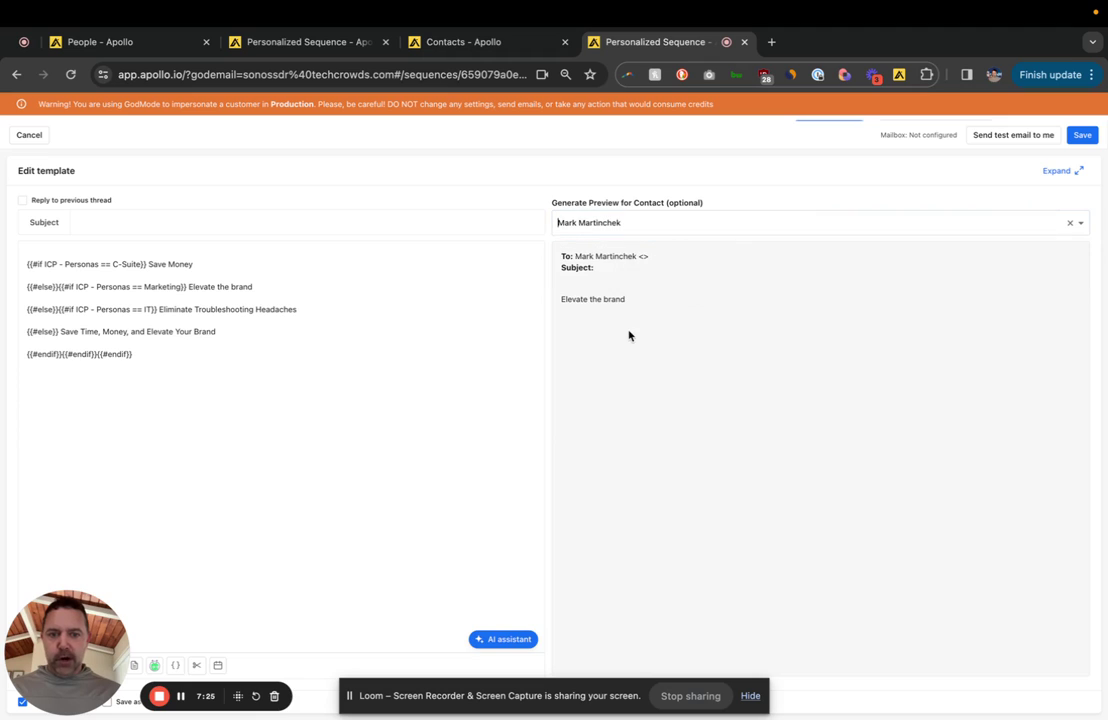
pyautogui.tripleClick(595, 300)
# Step: Preview the template for a SaaS sales contact, rendering the fallback line
pyautogui.click(653, 228)
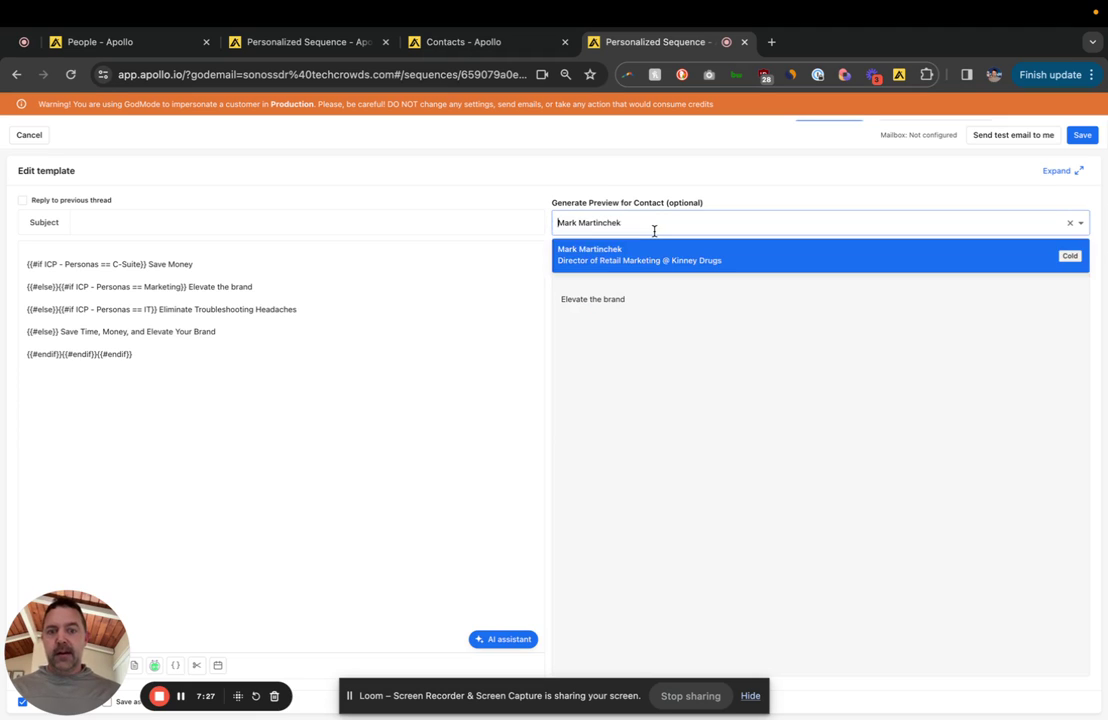
pyautogui.click(660, 258)
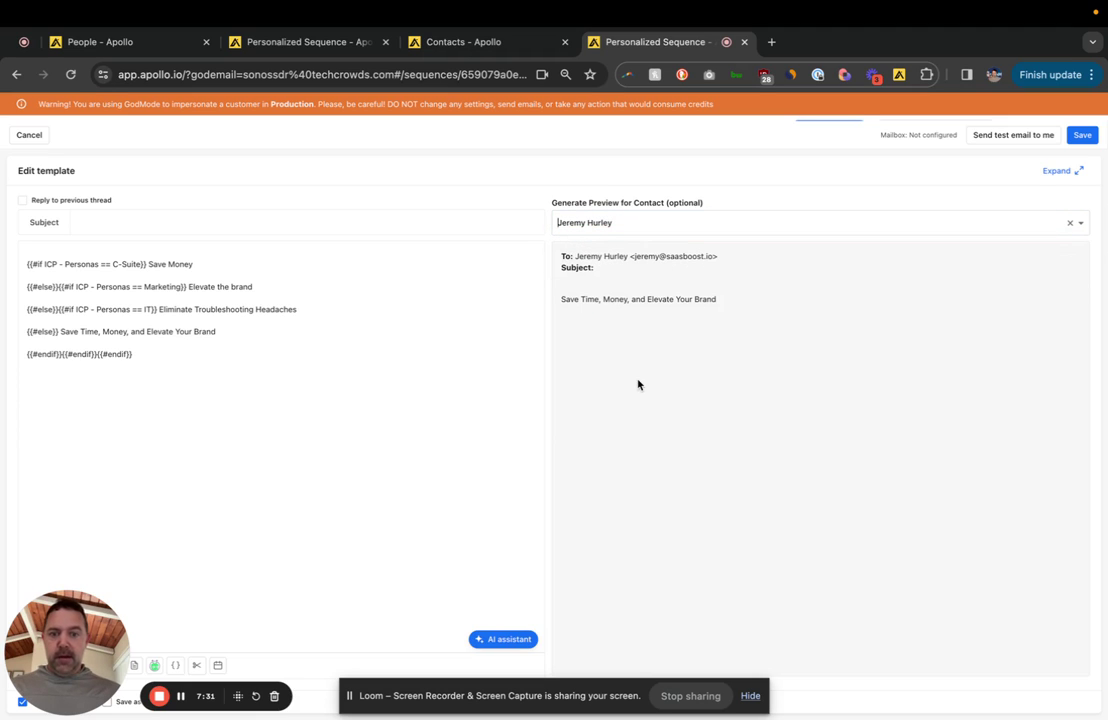
pyautogui.tripleClick(613, 306)
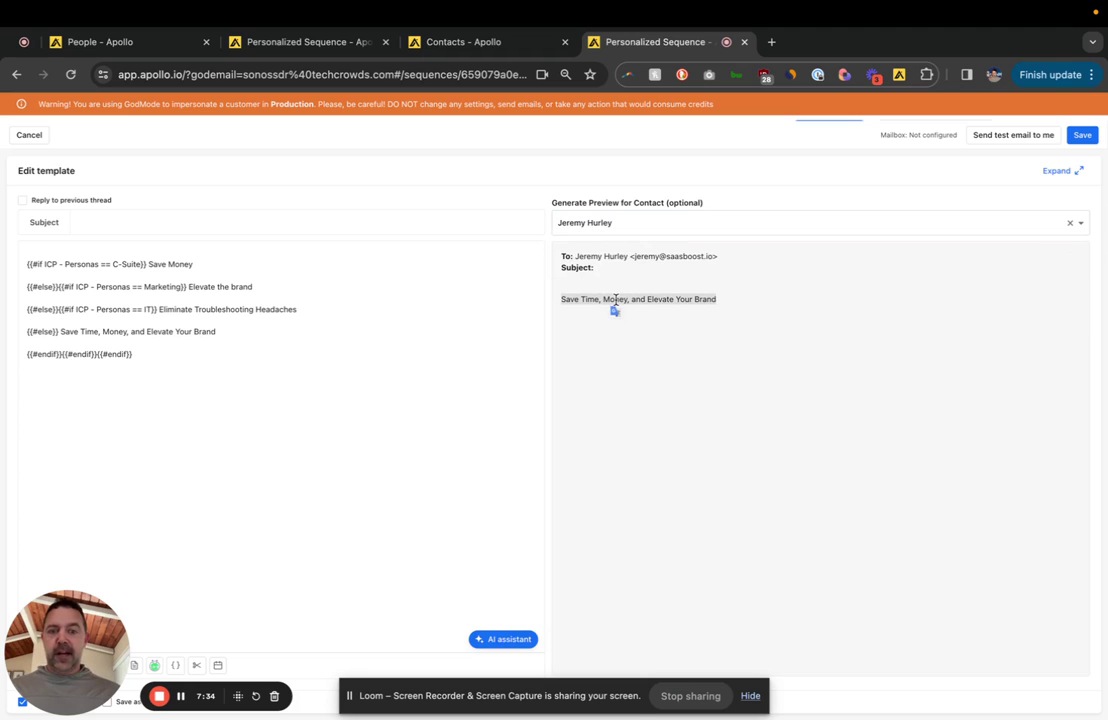
pyautogui.click(197, 338)
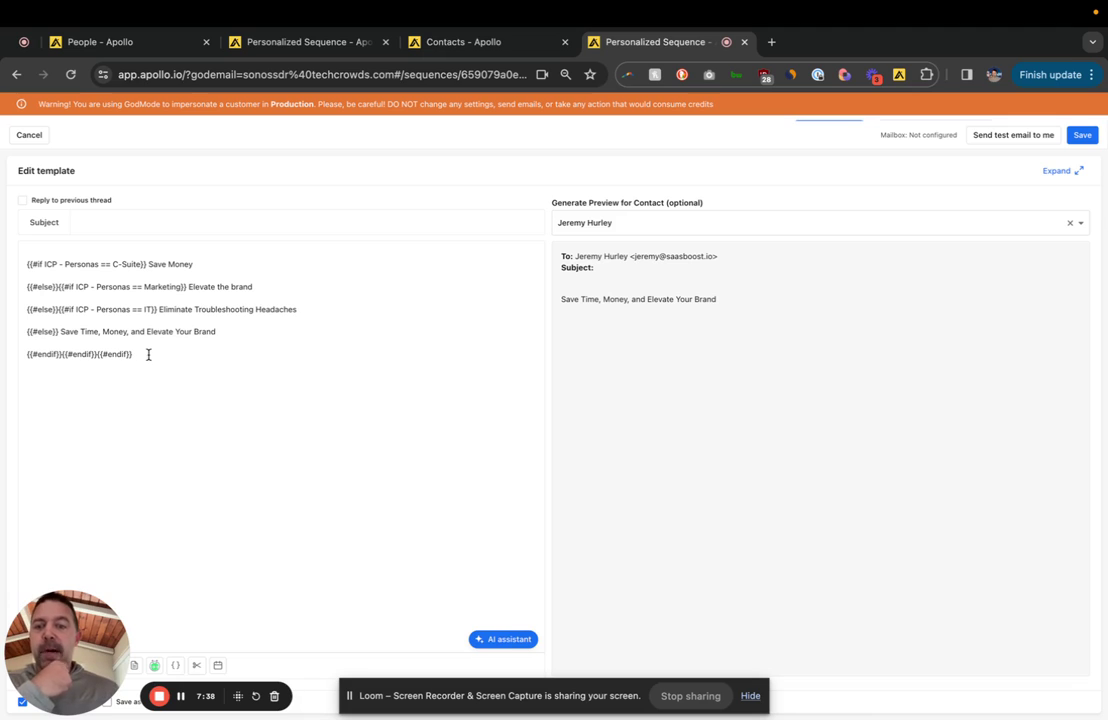
# Step: Move the five nested conditional lines from the email body into the Subject
pyautogui.moveTo(143, 354); pyautogui.dragTo(18, 255)
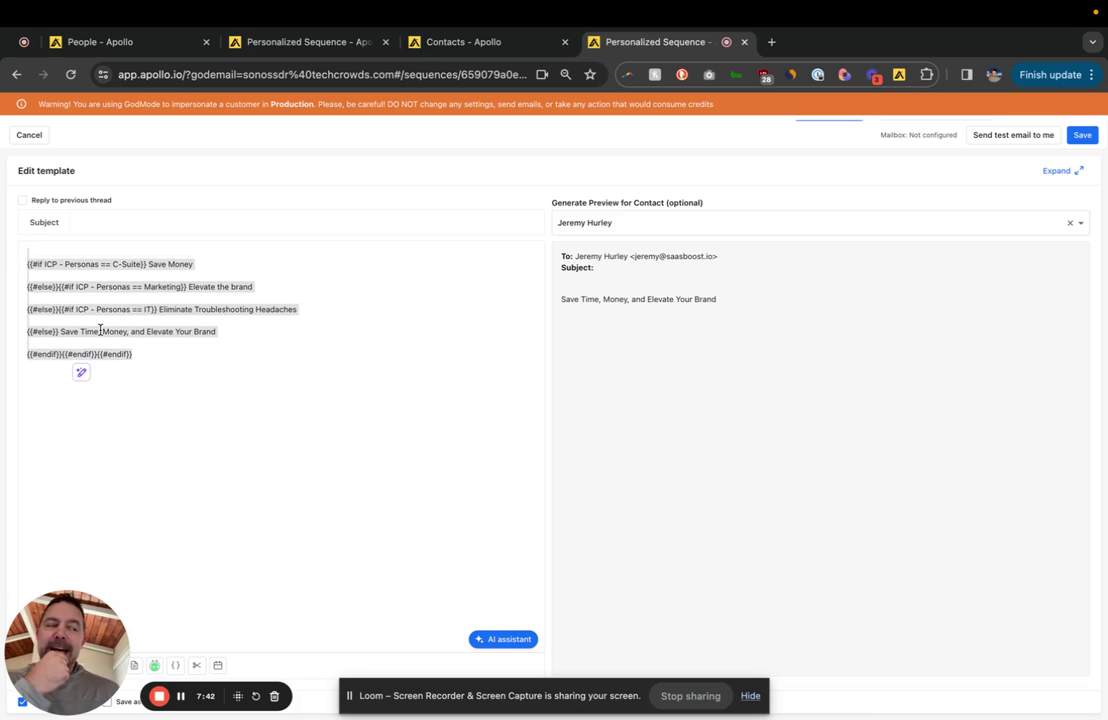
pyautogui.click(202, 385)
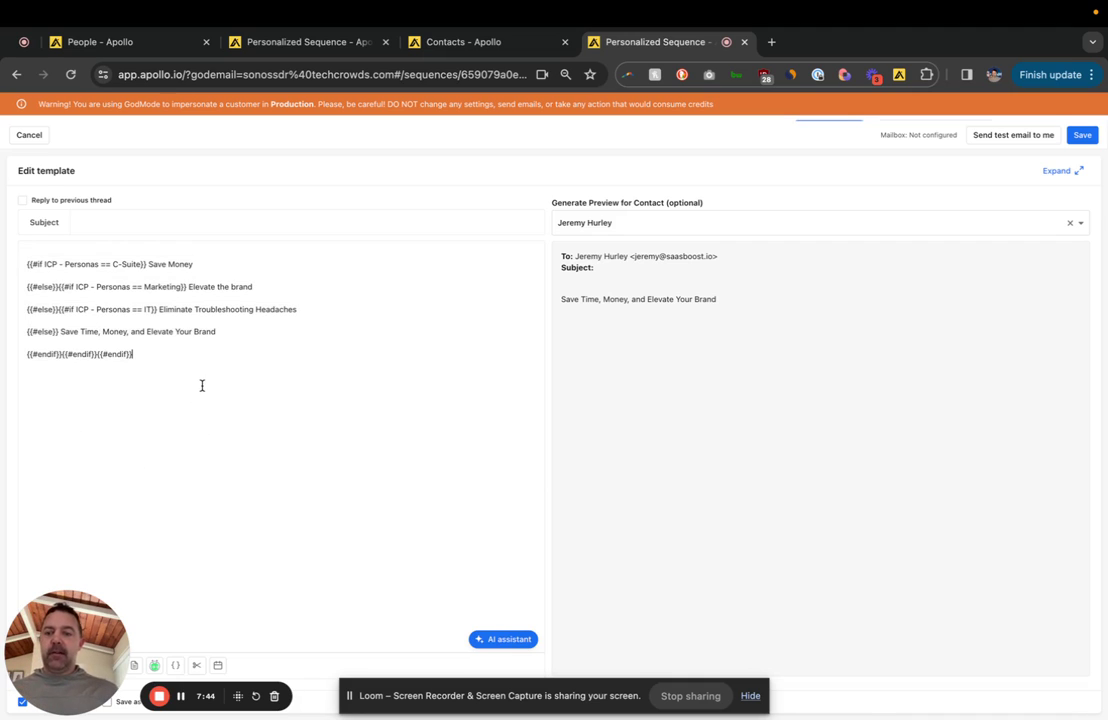
pyautogui.moveTo(202, 385); pyautogui.dragTo(10, 212)
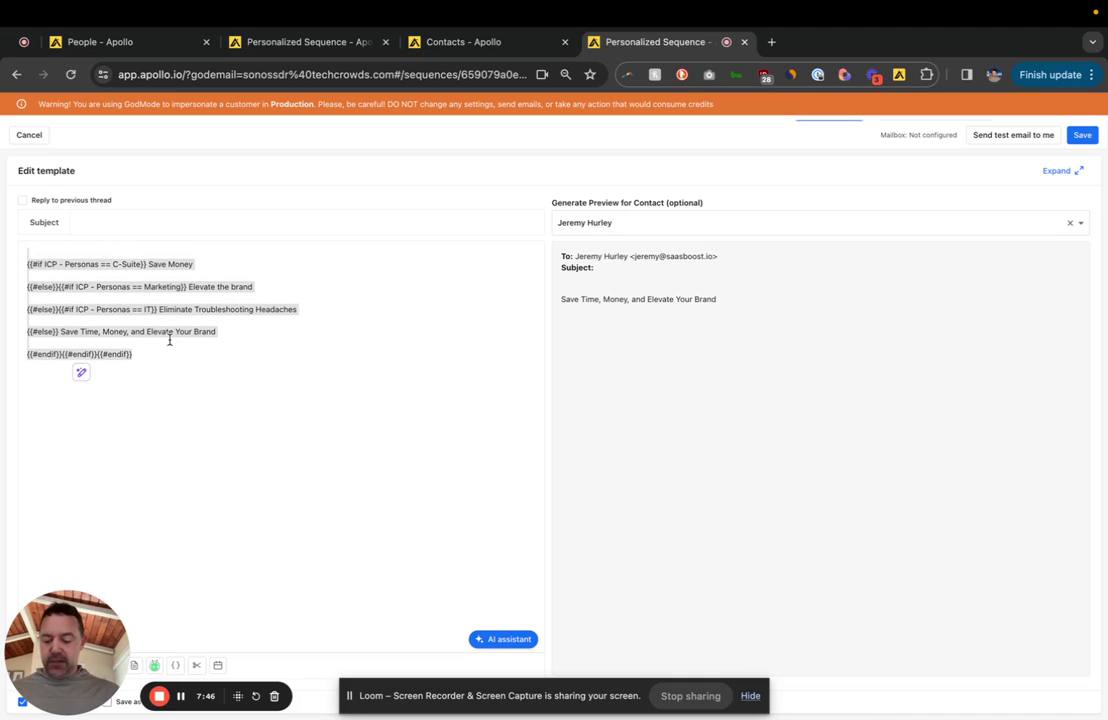
pyautogui.press('BackSpace')
pyautogui.click(148, 221)
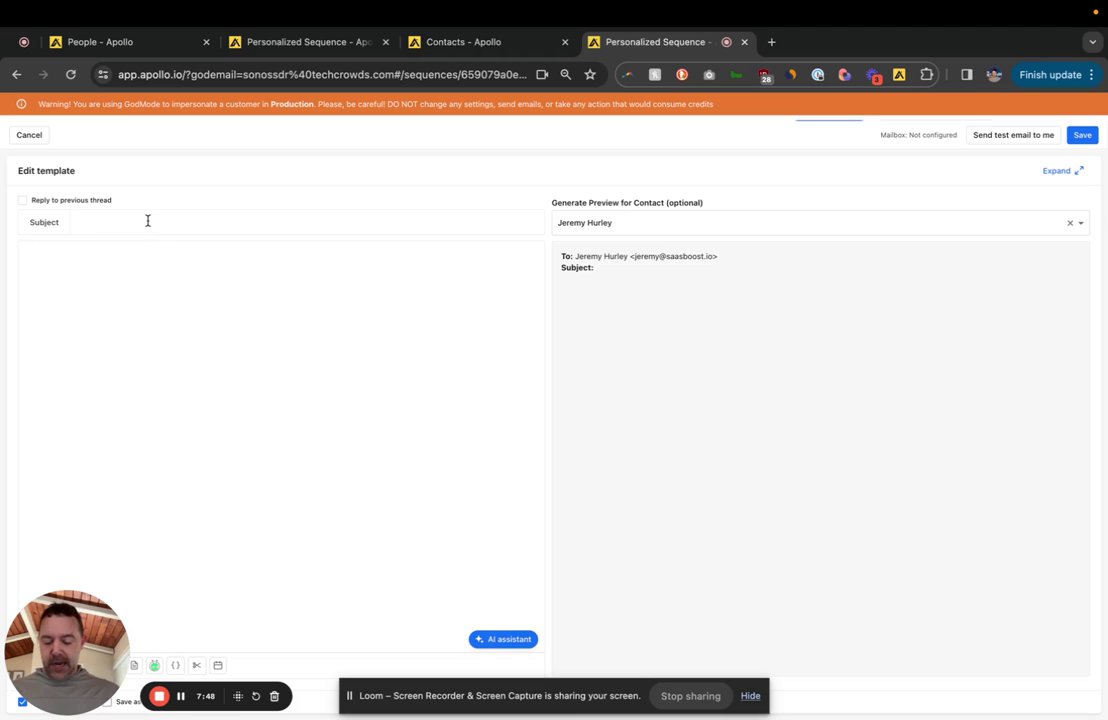
pyautogui.hotkey('ctrl', 'v')
pyautogui.click(161, 383)
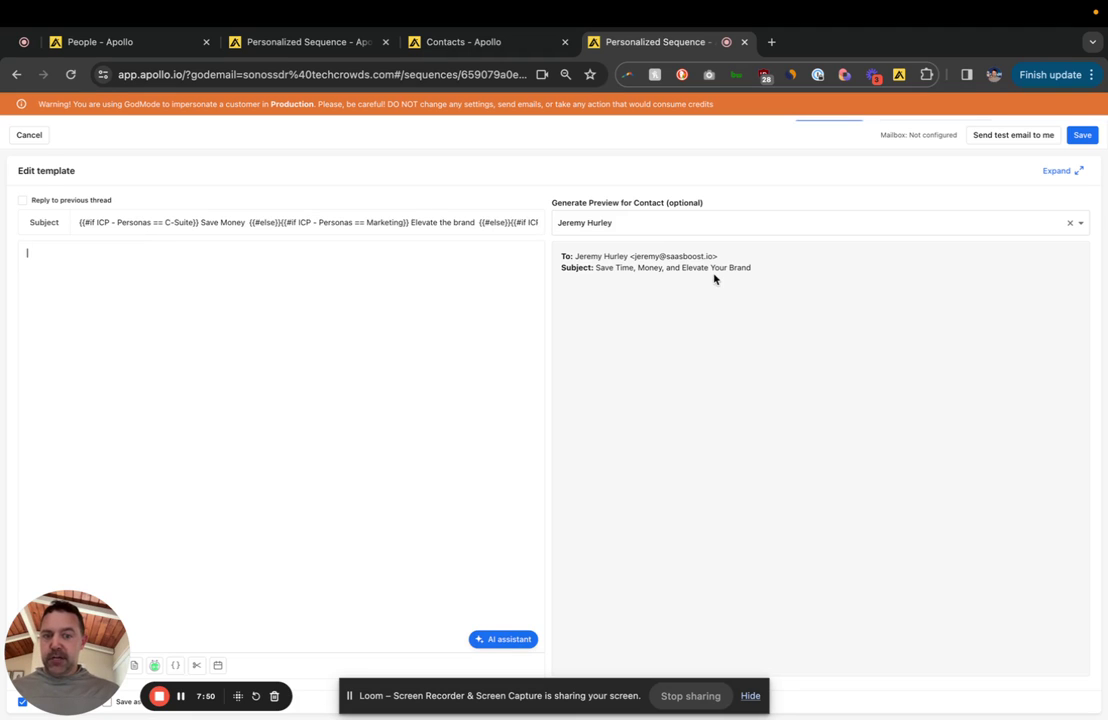
# Step: Preview the subject for an IT director contact, showing 'Eliminate Troubleshooting Headaches'
pyautogui.click(690, 229)
pyautogui.write('t')
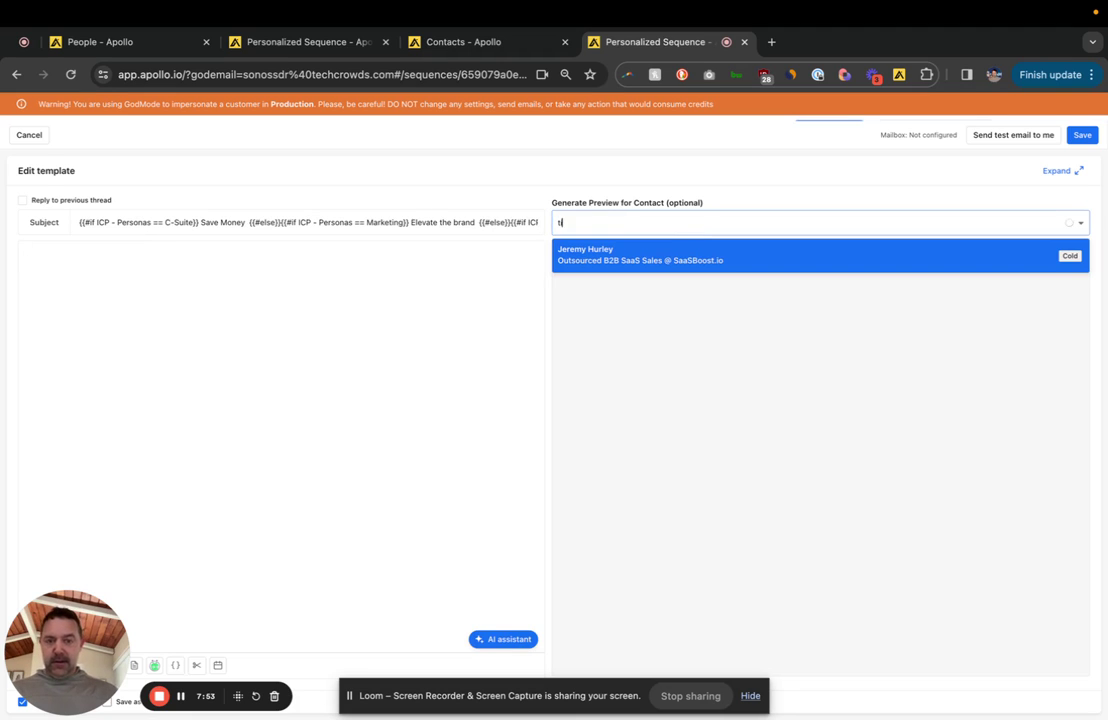
pyautogui.write('im')
pyautogui.click(697, 244)
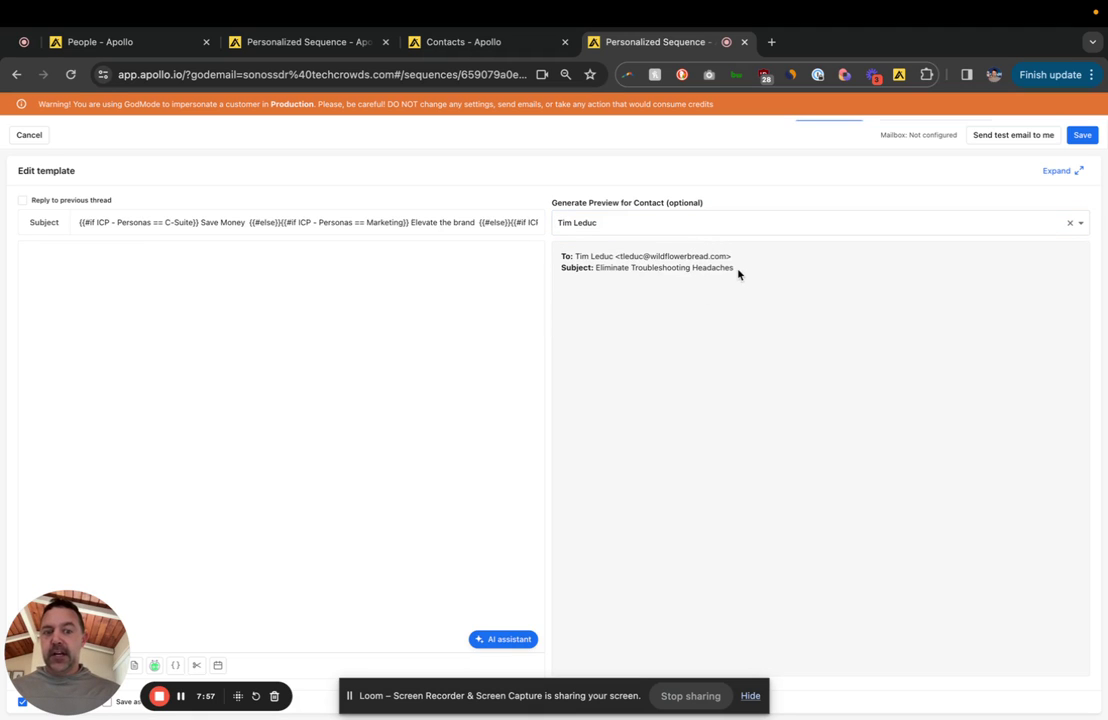
pyautogui.moveTo(736, 271); pyautogui.dragTo(594, 263)
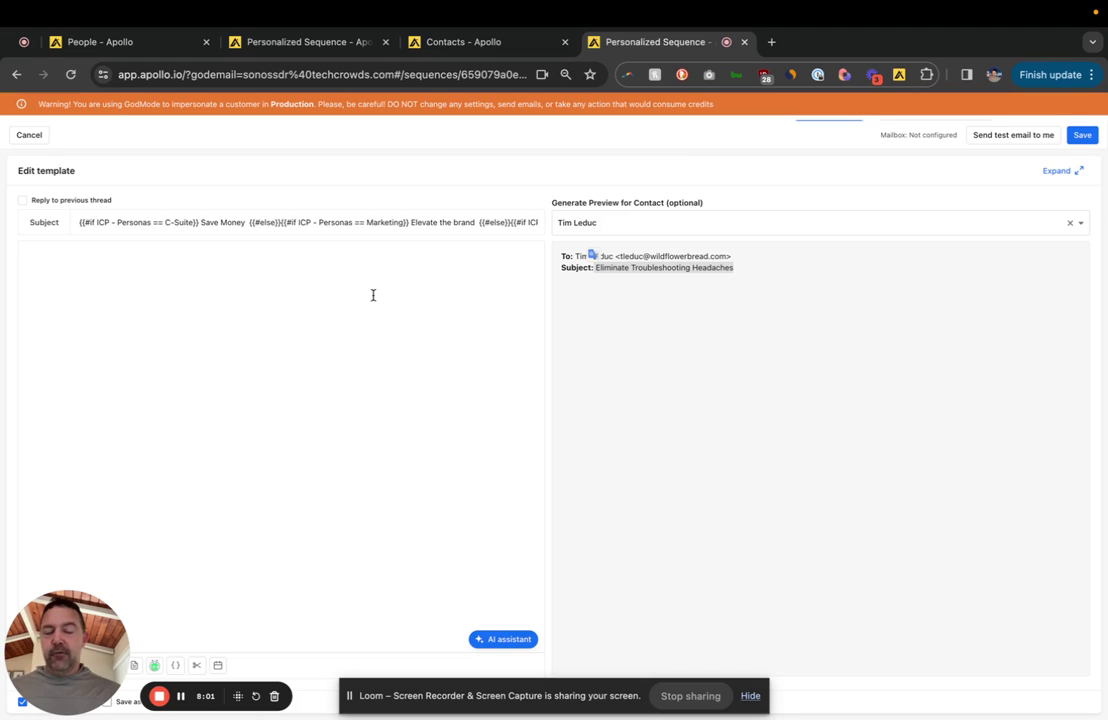
pyautogui.click(673, 341)
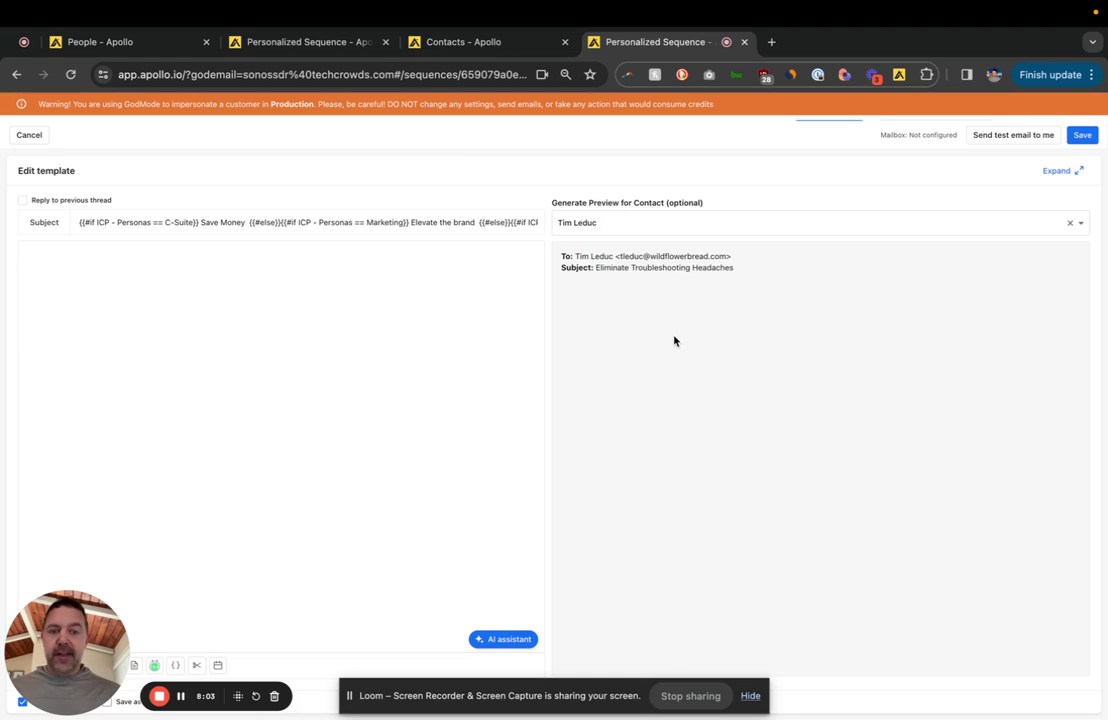
pyautogui.tripleClick(648, 269)
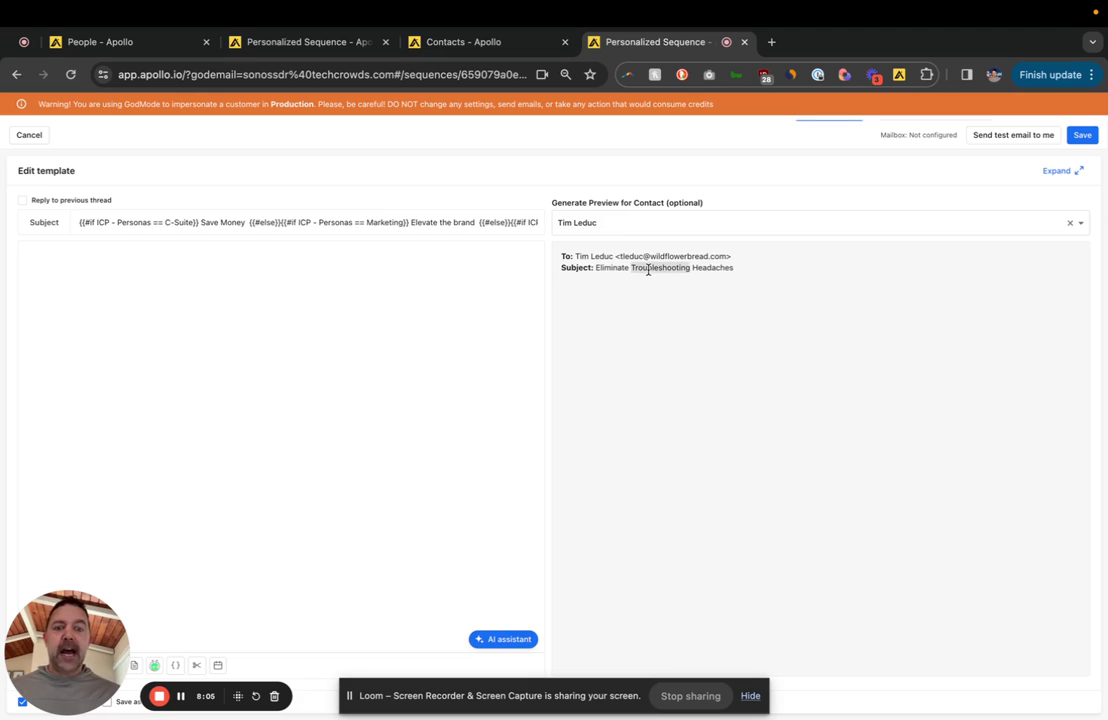
pyautogui.click(663, 346)
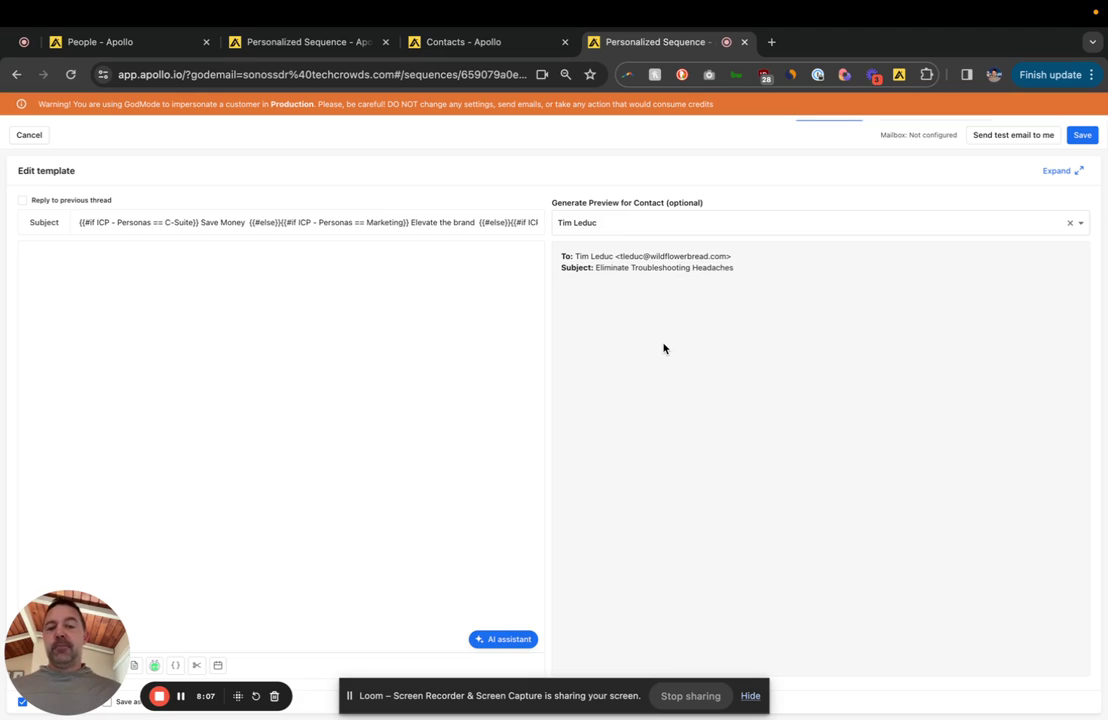
# Step: Preview the subject for the chief operating officer and a franchise-owner contact, showing 'Save Money'
pyautogui.click(658, 225)
pyautogui.click(668, 296)
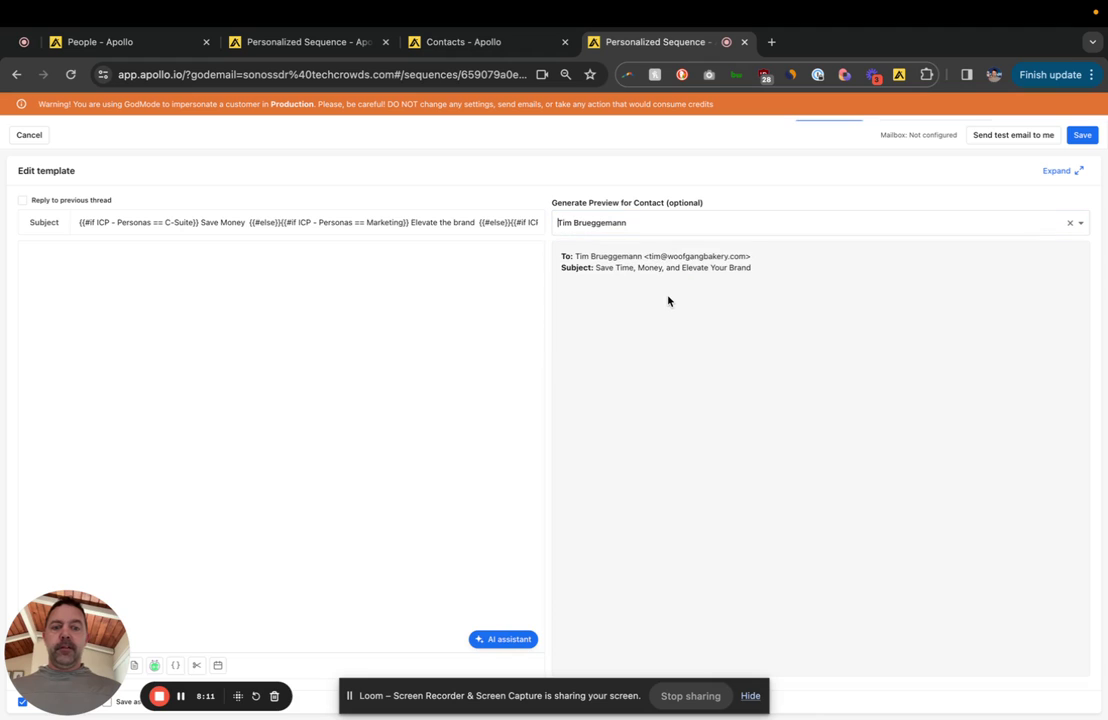
pyautogui.click(680, 224)
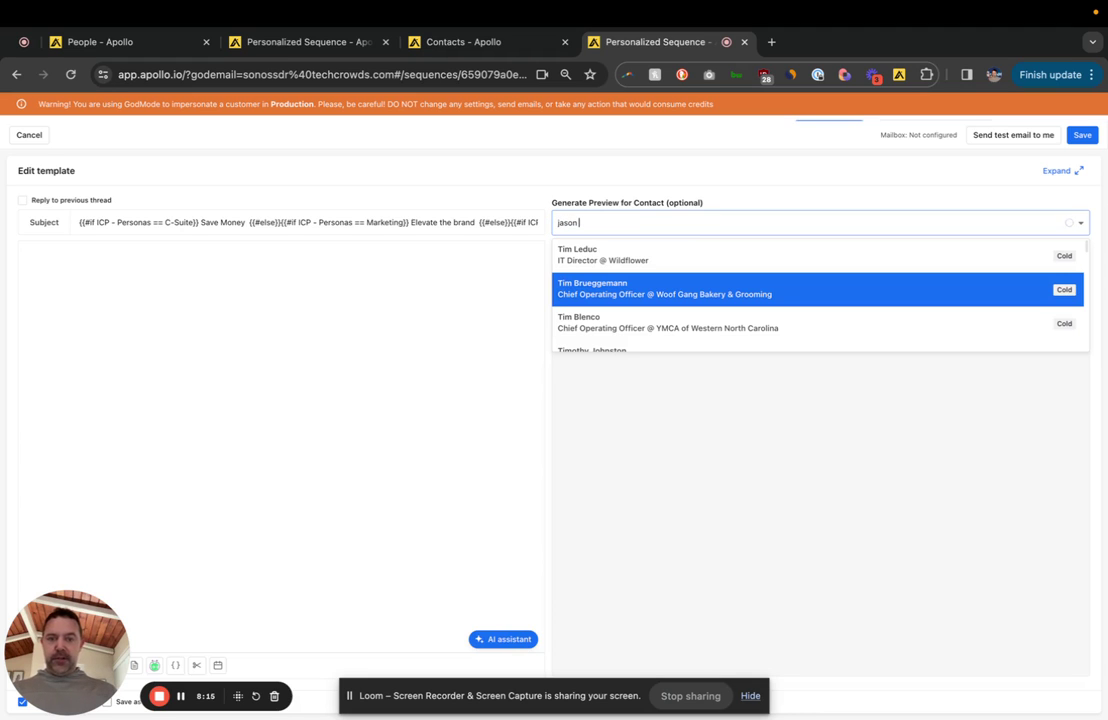
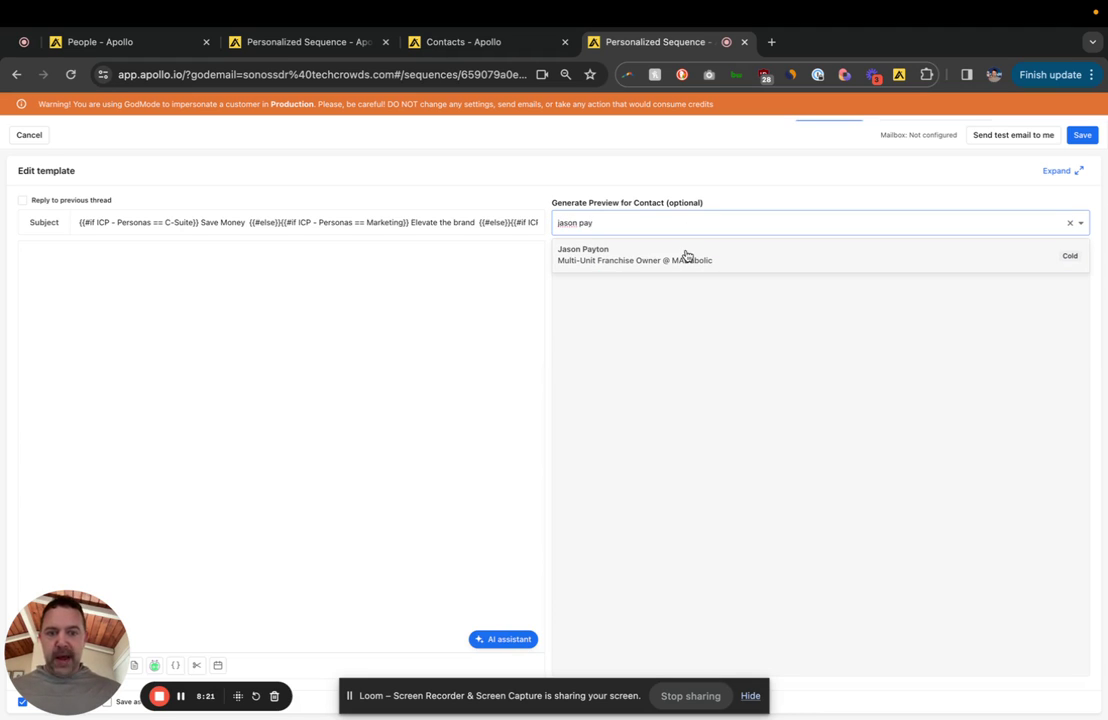
pyautogui.click(686, 255)
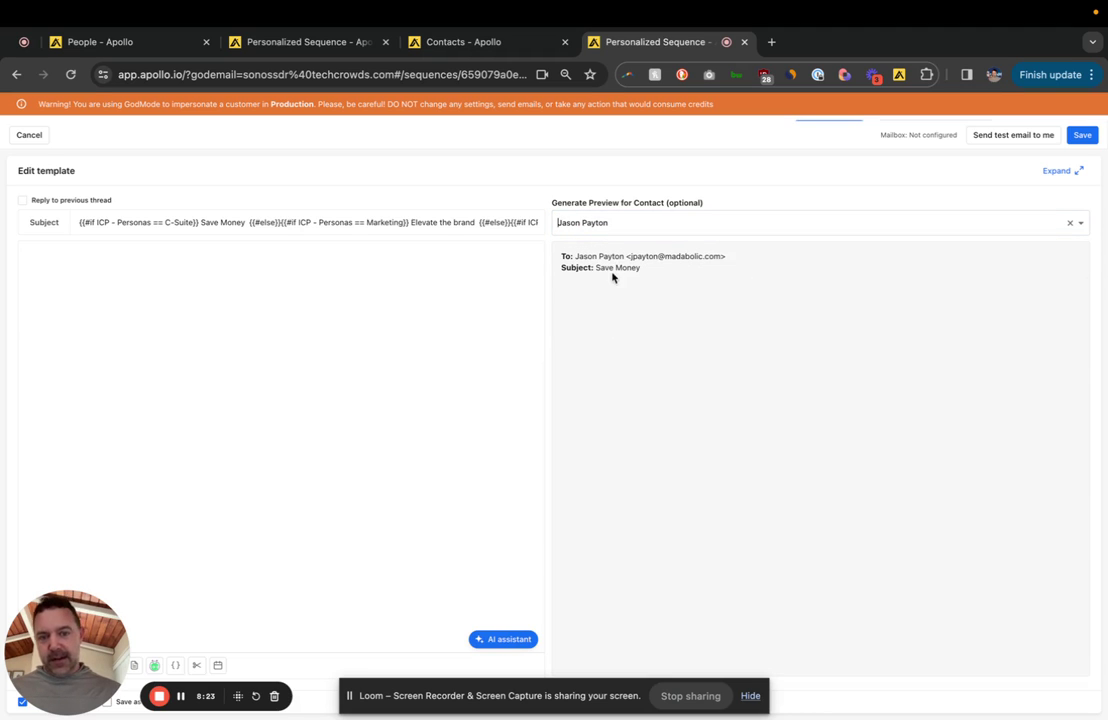
pyautogui.moveTo(596, 268); pyautogui.dragTo(641, 268)
pyautogui.click(204, 296)
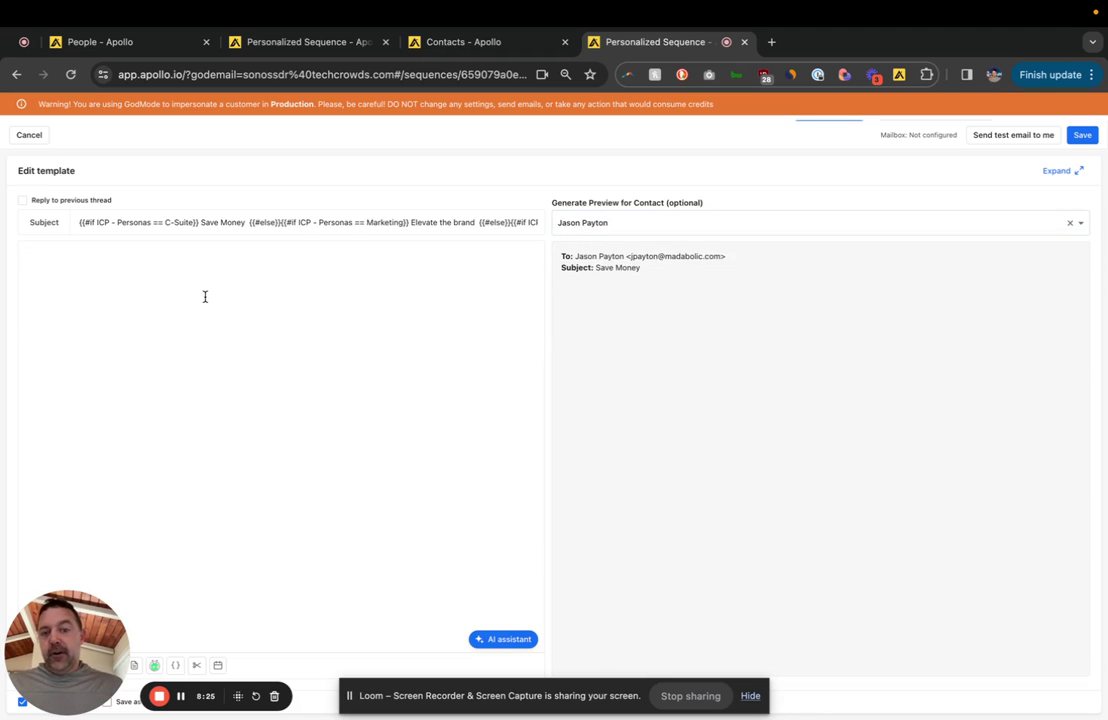